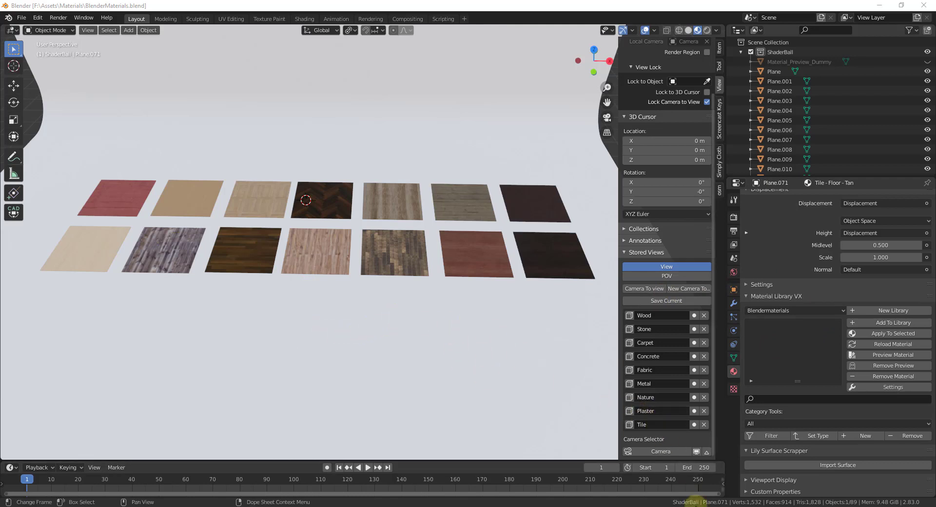
Switch to the Blender window with LightingStudioMaterials.blend and add a UV sphere at the 3D cursor
mouse_move(704, 505)
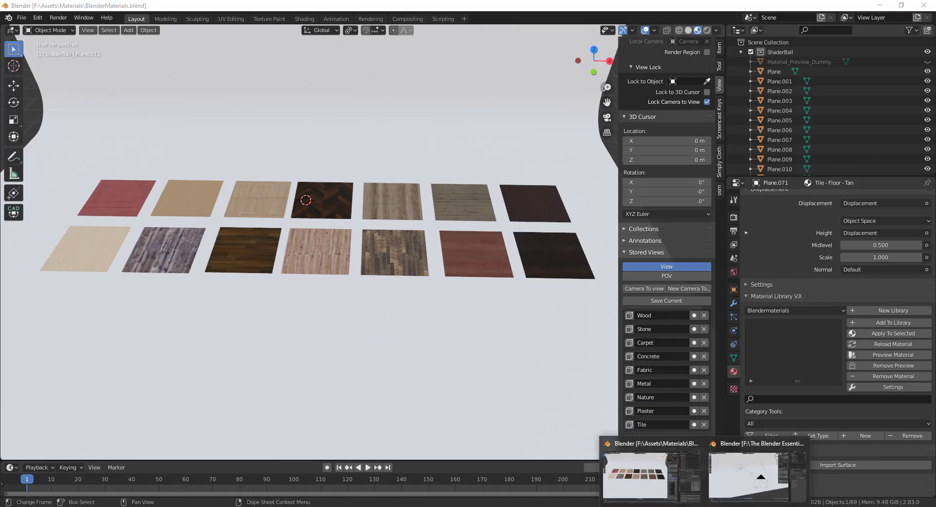
left_click(736, 451)
scroll(443, 232, "up", 4)
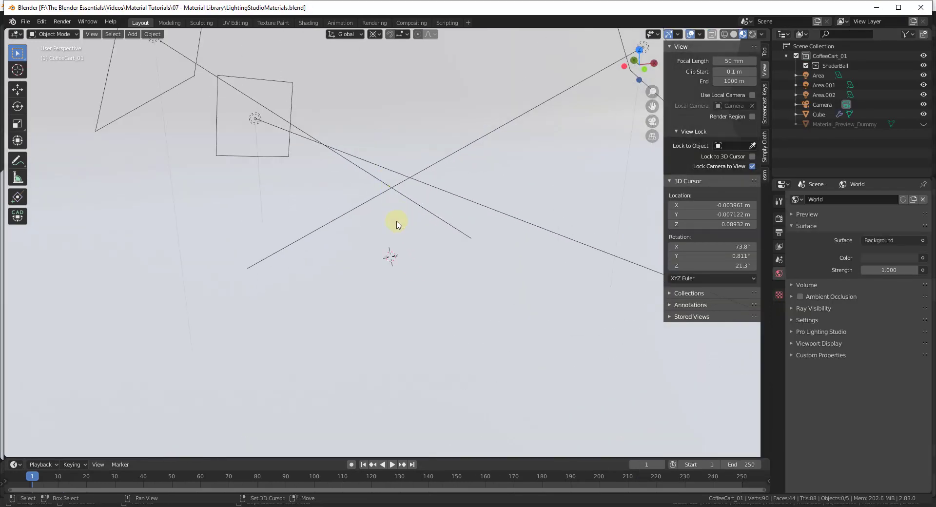
key("shift+a")
mouse_move(387, 220)
left_click(450, 252)
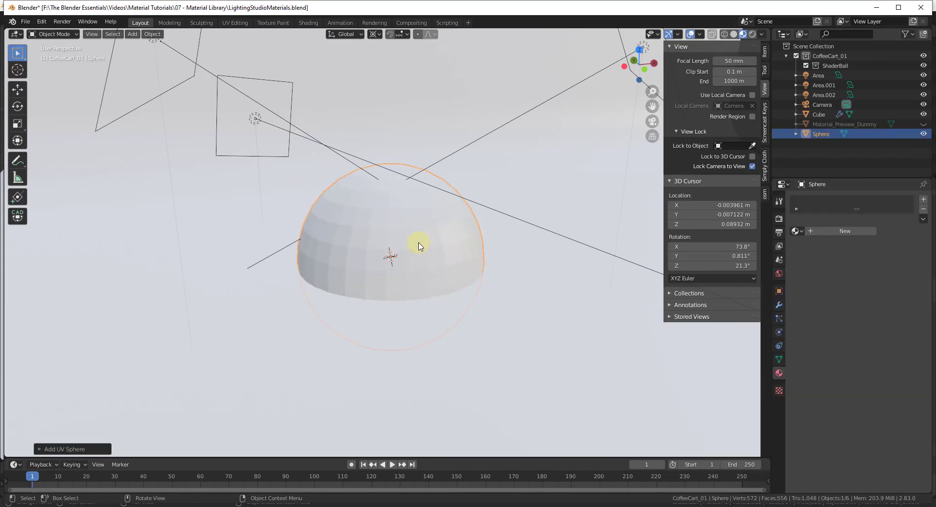
Raise the sphere vertically by about 1 m so that it sits on the studio floor
key("g")
key("z")
left_click(506, 215)
middle_click_drag(505, 215, 421, 141)
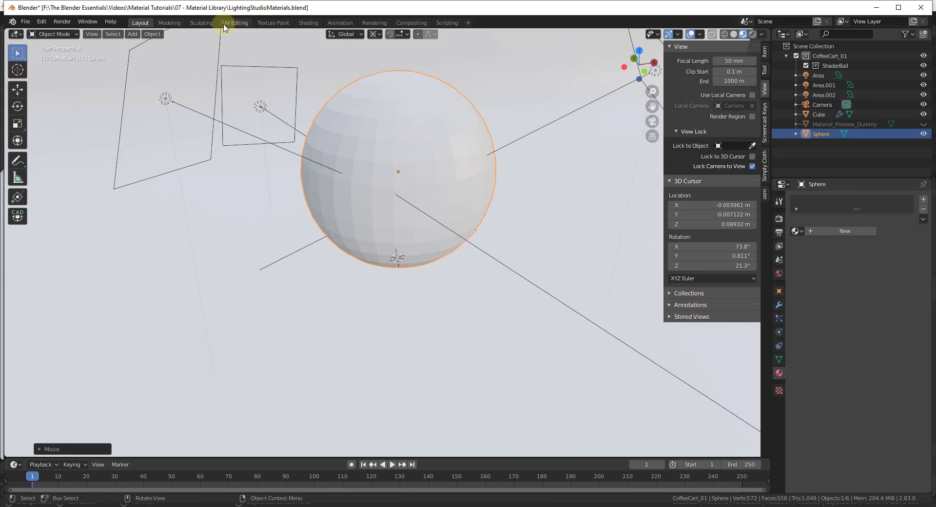
Create a new material for the sphere in the Shading workspace and start Principled Texture Setup on its Principled BSDF node
left_click(303, 23)
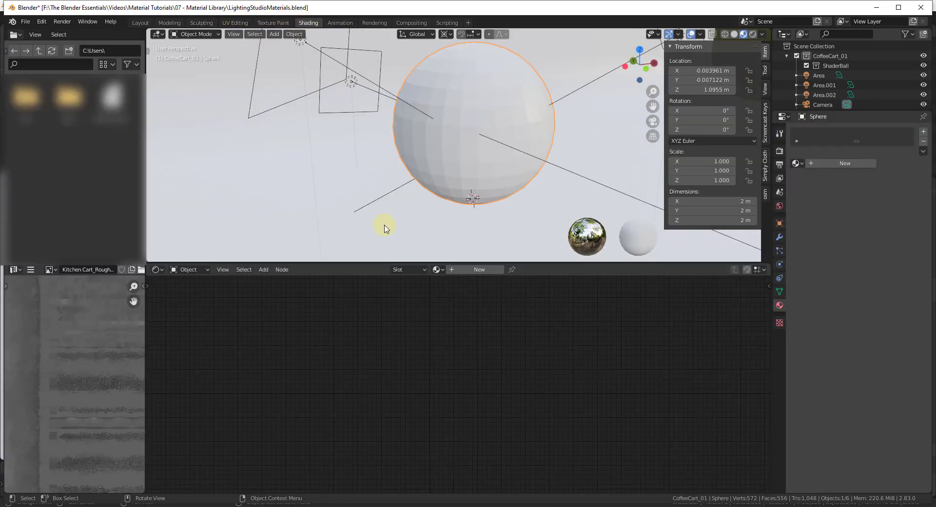
left_click(475, 366)
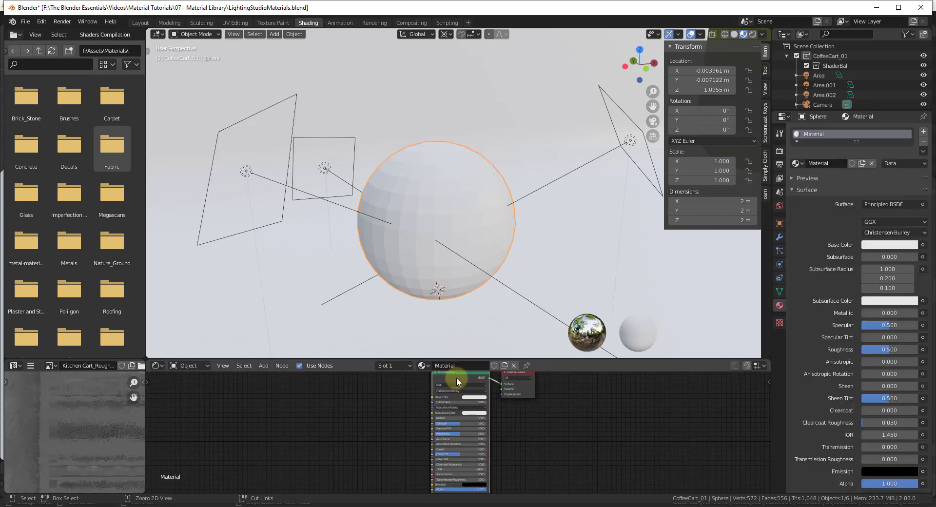
key("ctrl+shift+t")
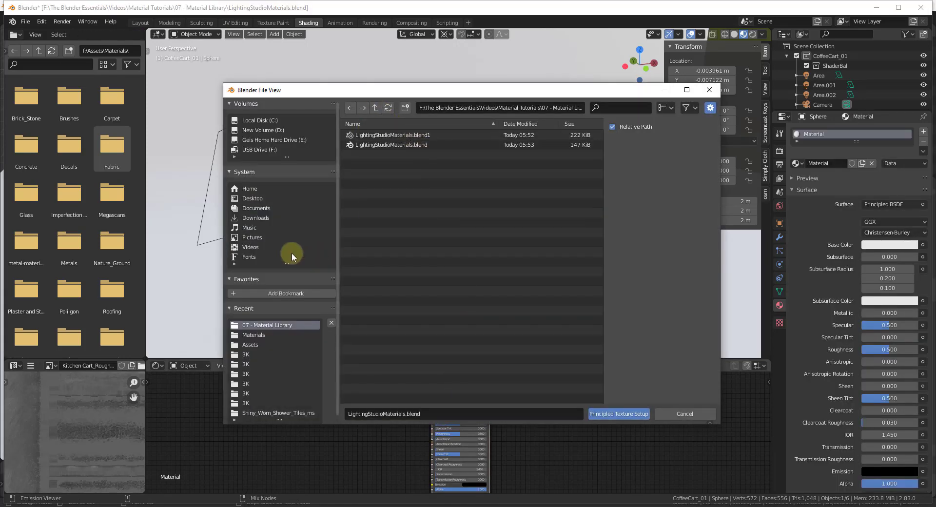
Browse to the WoodTimberSidingPaintedRed001 texture folder inside F:\Assets\Materials\wood
left_click(250, 151)
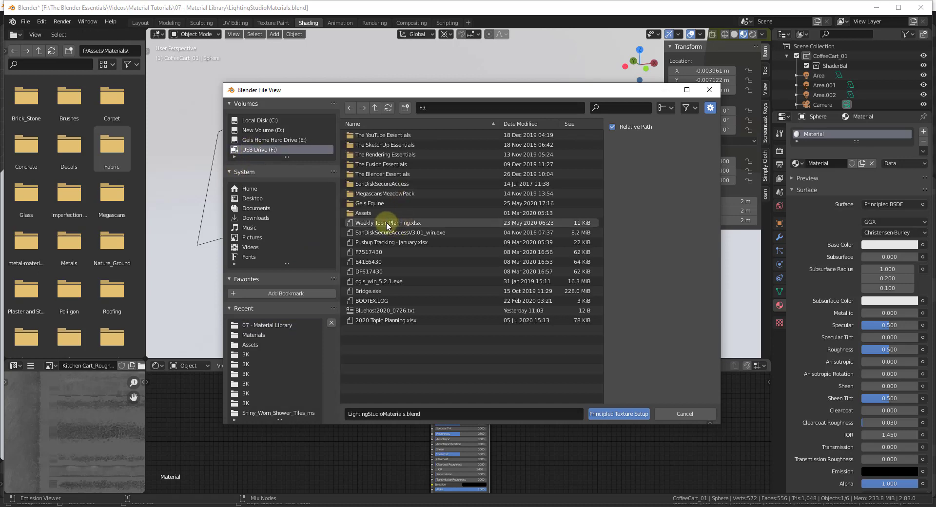
double_click(377, 212)
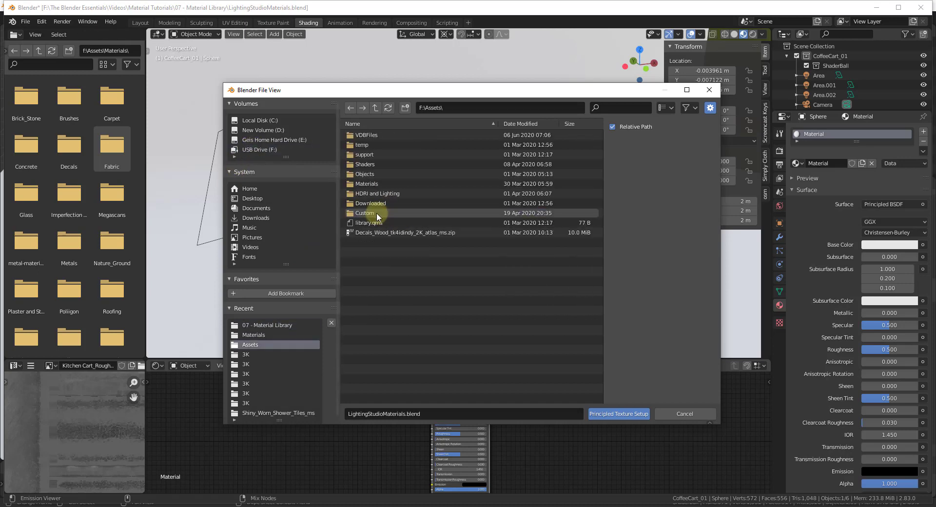
double_click(375, 183)
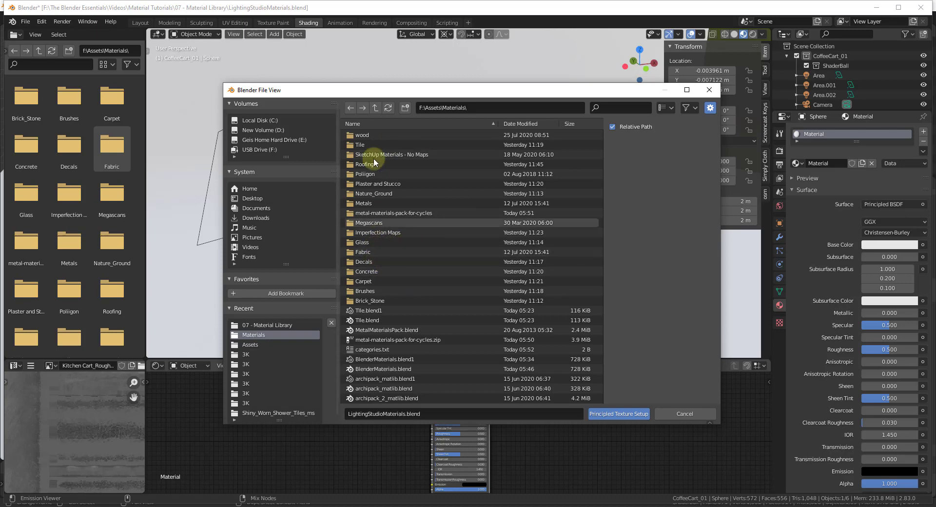
double_click(370, 134)
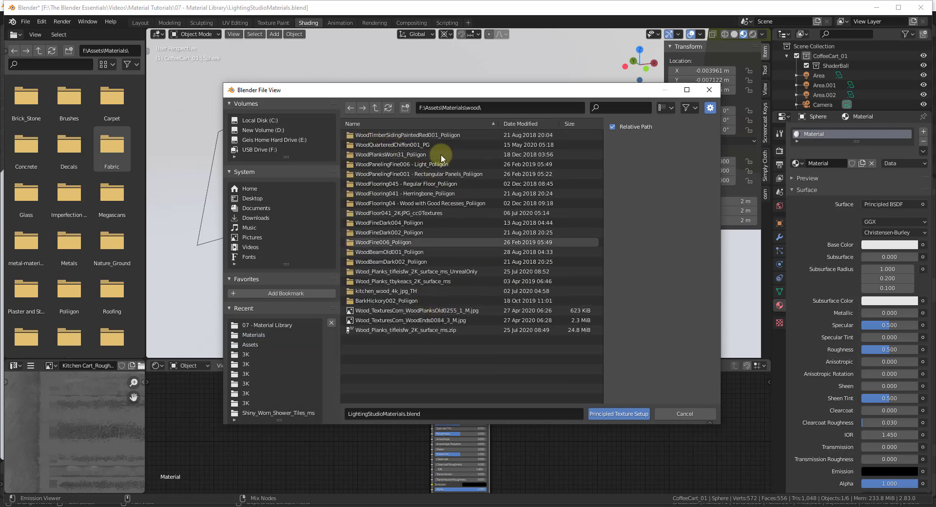
double_click(410, 135)
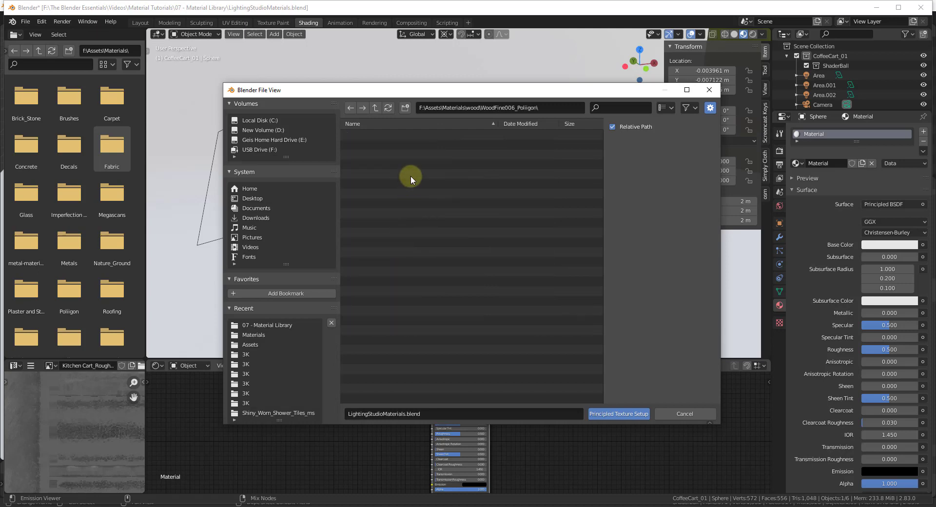
Load the REFL, NRM, GLOSS, DISP, COL and AO 3K JPG maps of WoodTimberSidingPaintedRed001 into the sphere's material
left_click(417, 135)
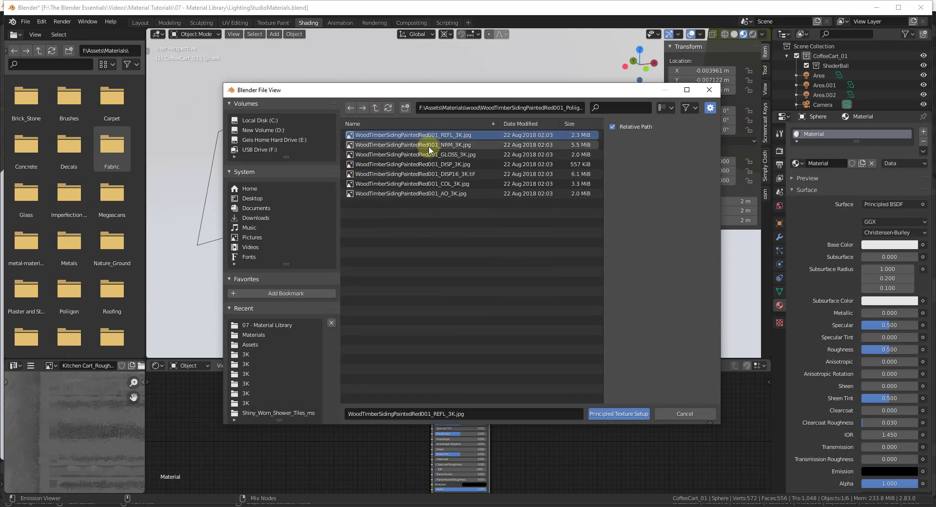
left_click(428, 144, "shift")
left_click(444, 155, "shift")
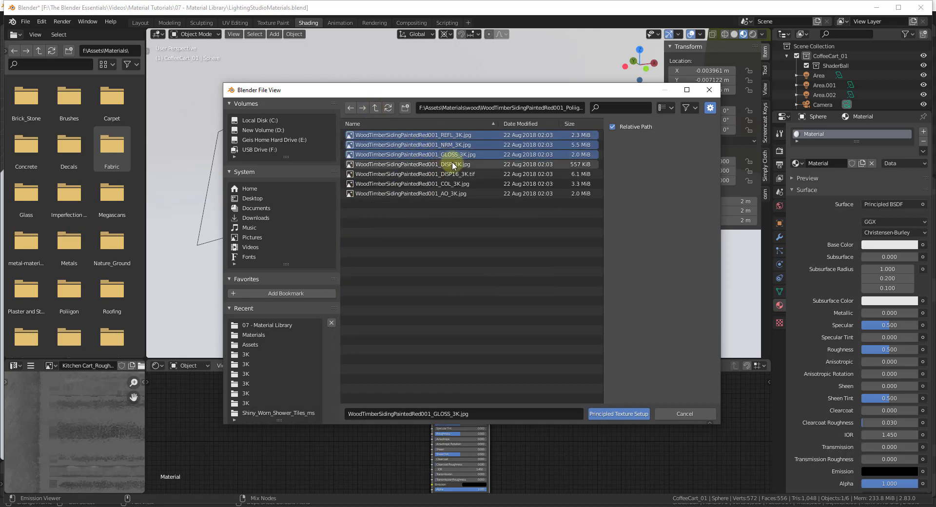
left_click(450, 165, "shift")
left_click(445, 183, "ctrl")
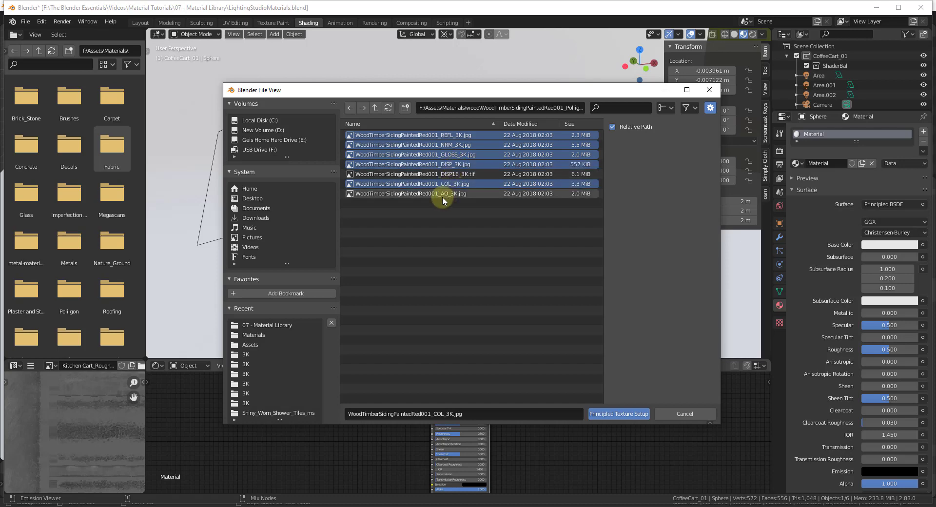
left_click(441, 194, "ctrl")
left_click(614, 414)
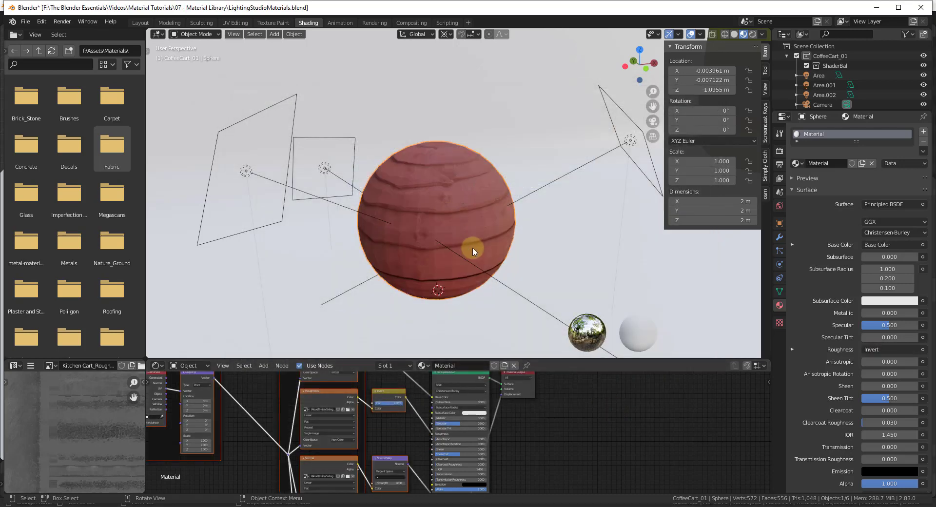
Examine the painted red timber material on the sphere within the lighting studio
key("KP_Decimal")
scroll(460, 228, "down", 2)
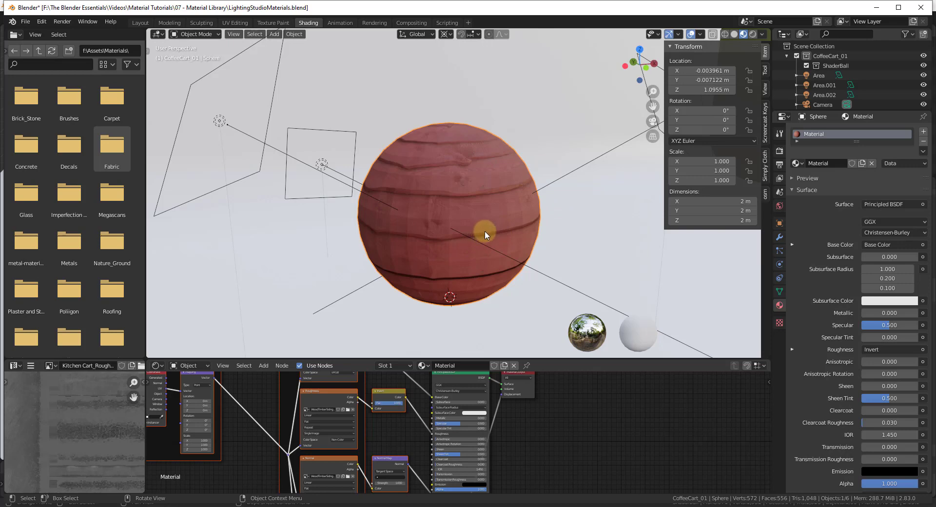
scroll(485, 234, "down", 3)
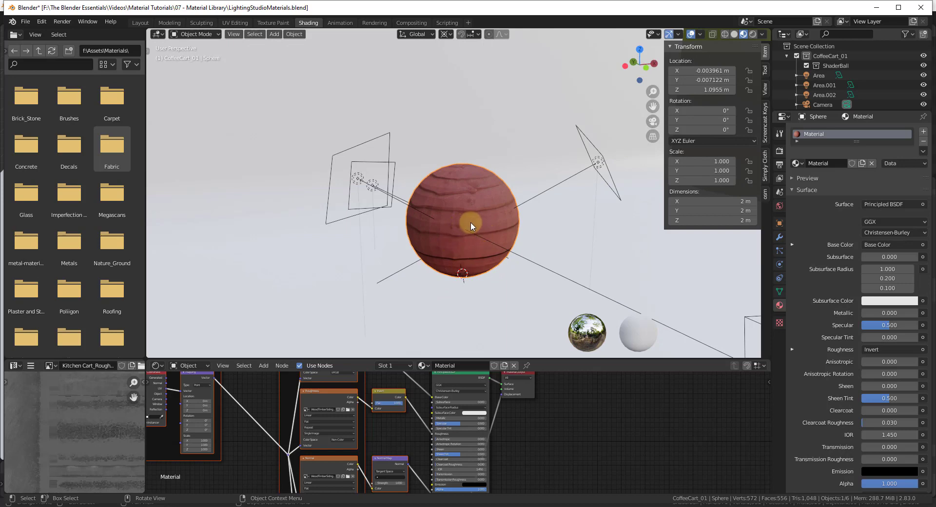
scroll(472, 222, "down", 2)
middle_click_drag(512, 236, 466, 244)
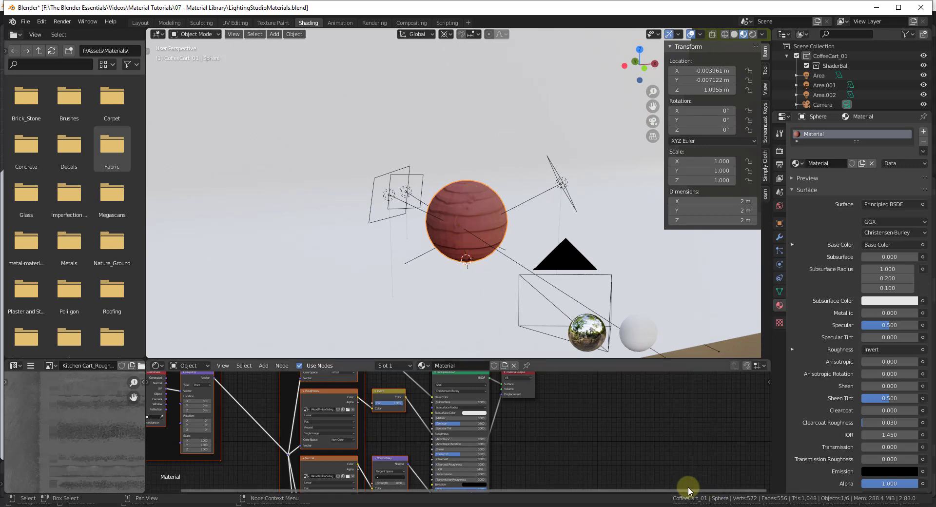
Switch to the Blender window with BlenderMaterials.blend and examine the wood material swatches laid out on their backdrop
mouse_move(717, 502)
left_click(651, 467)
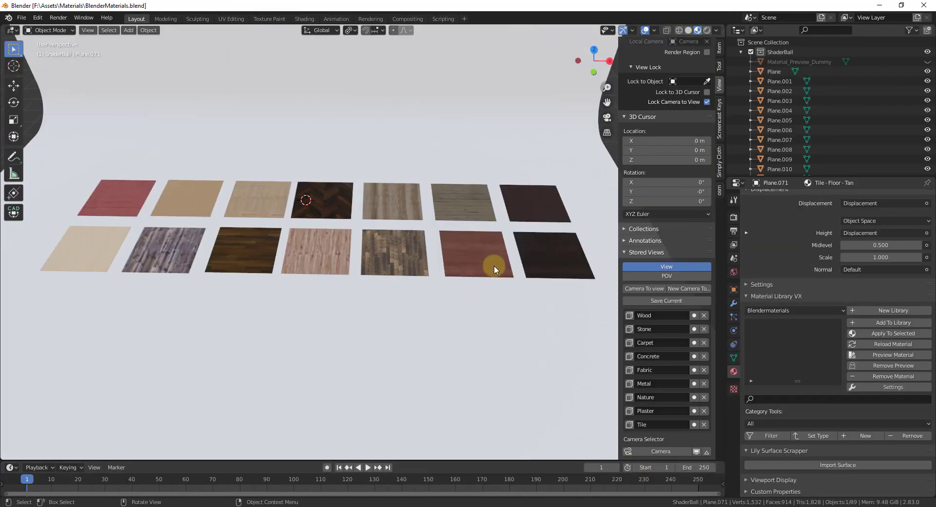
scroll(464, 230, "down", 5)
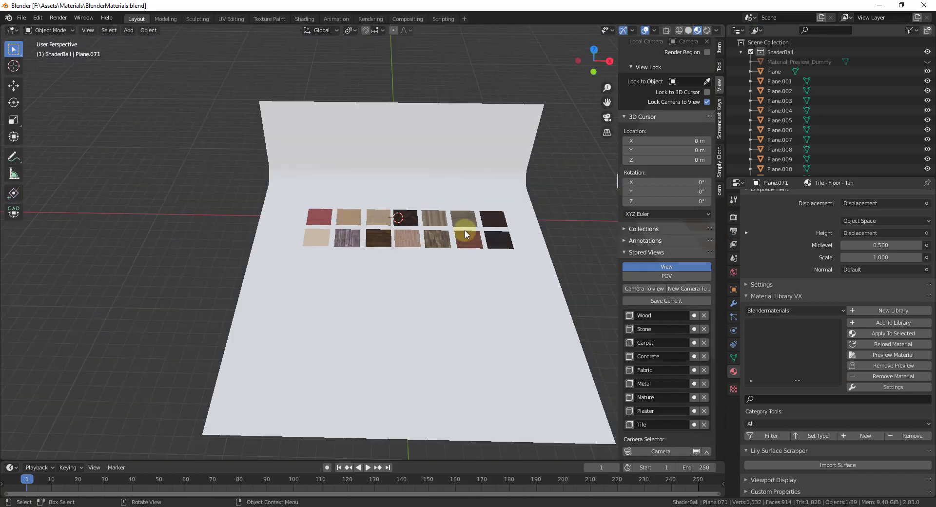
scroll(464, 230, "down", 3)
scroll(493, 236, "up", 3)
middle_click_drag(493, 236, 400, 131)
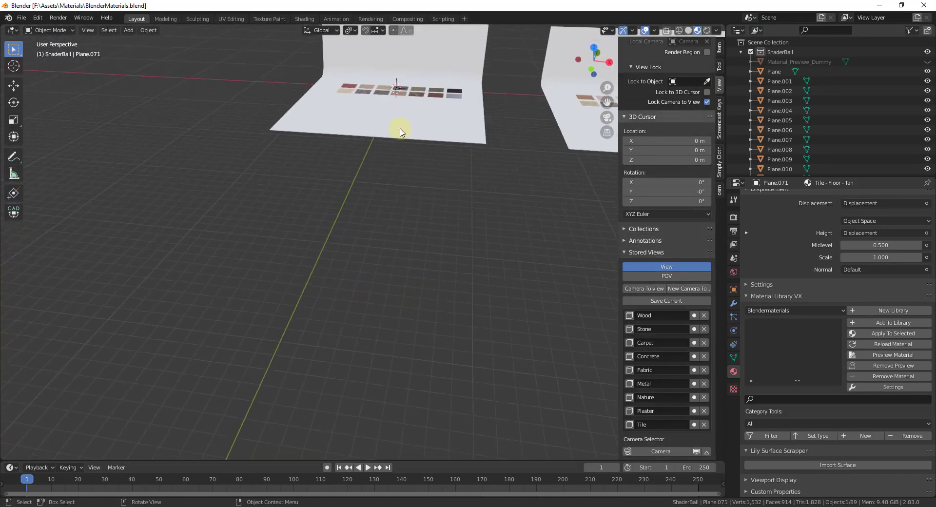
left_click(407, 104)
scroll(422, 200, "up", 4)
scroll(417, 97, "down", 3)
scroll(390, 220, "up", 5)
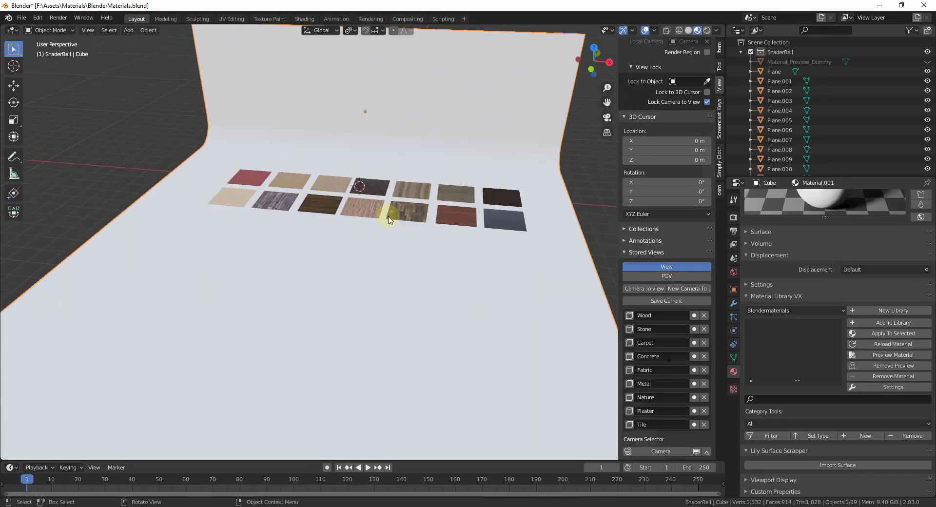
scroll(388, 219, "up", 2)
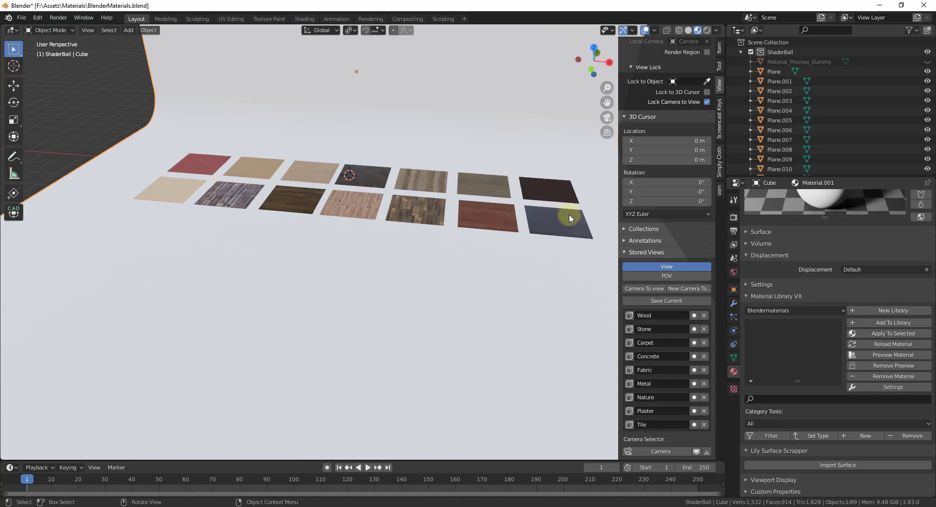
scroll(191, 190, "up", 5)
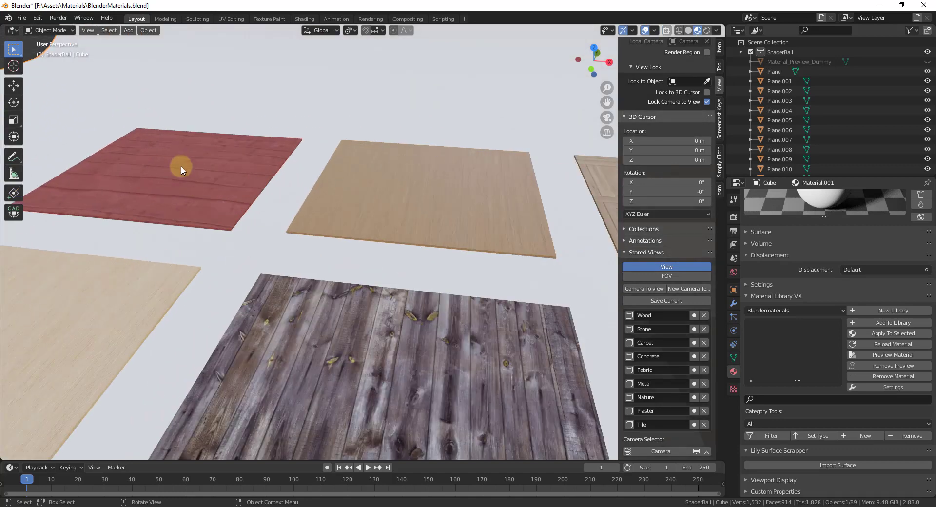
Select the red wood siding swatch and examine its texture alongside the neighbouring wood swatches
left_click(181, 168)
scroll(229, 178, "down", 5)
scroll(422, 246, "up", 5)
middle_click_drag(422, 247, 498, 274)
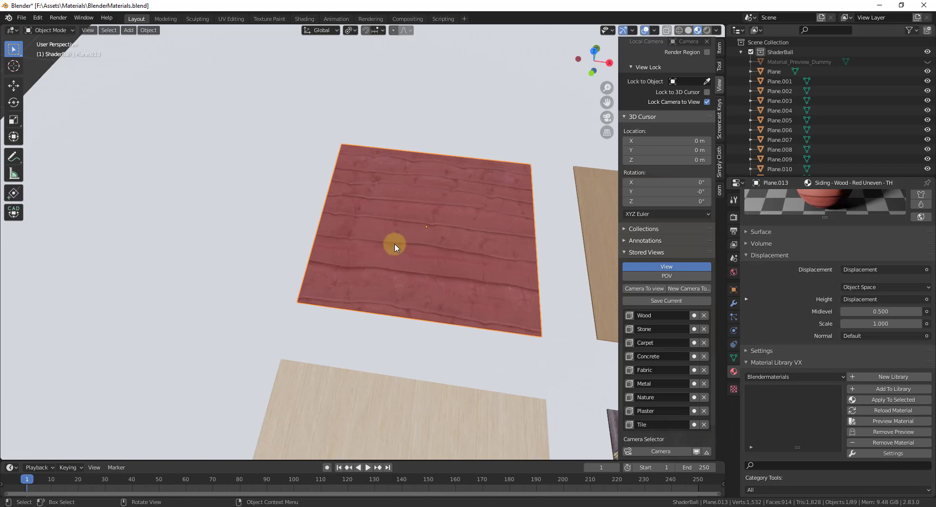
scroll(394, 244, "down", 5)
scroll(486, 329, "up", 4)
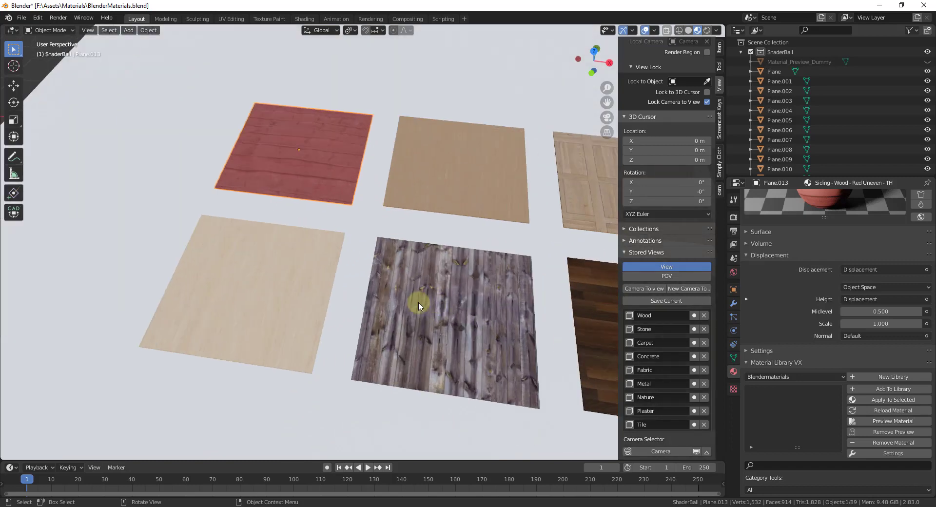
scroll(307, 303, "down", 5)
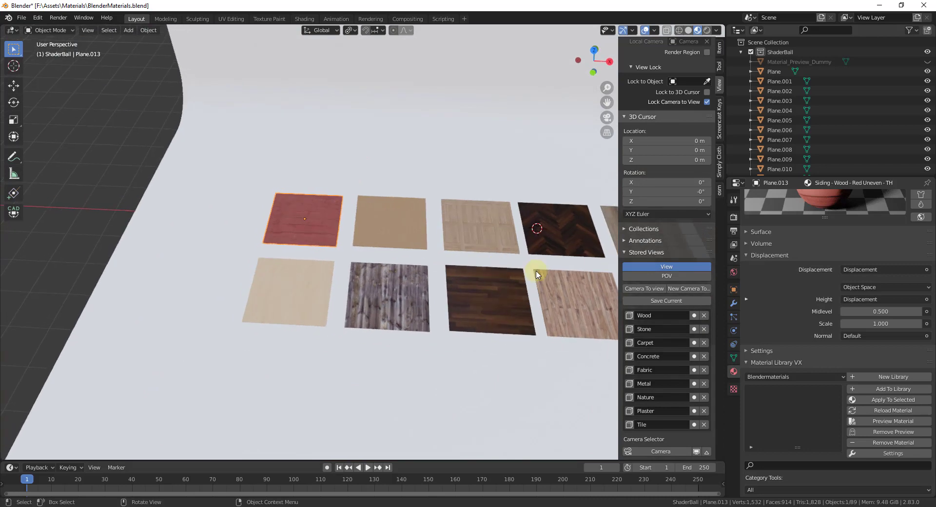
scroll(536, 274, "down", 4)
scroll(406, 218, "down", 1)
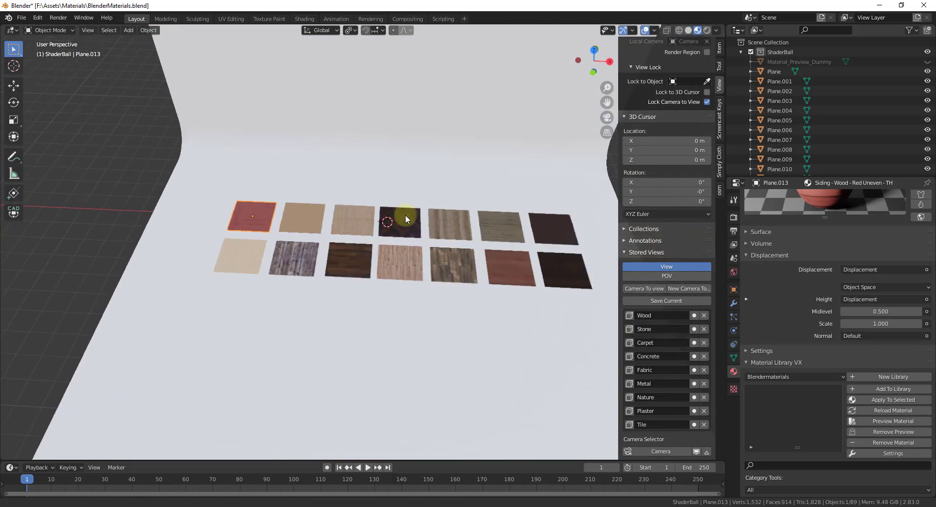
middle_click_drag(405, 218, 411, 167)
scroll(385, 242, "up", 3)
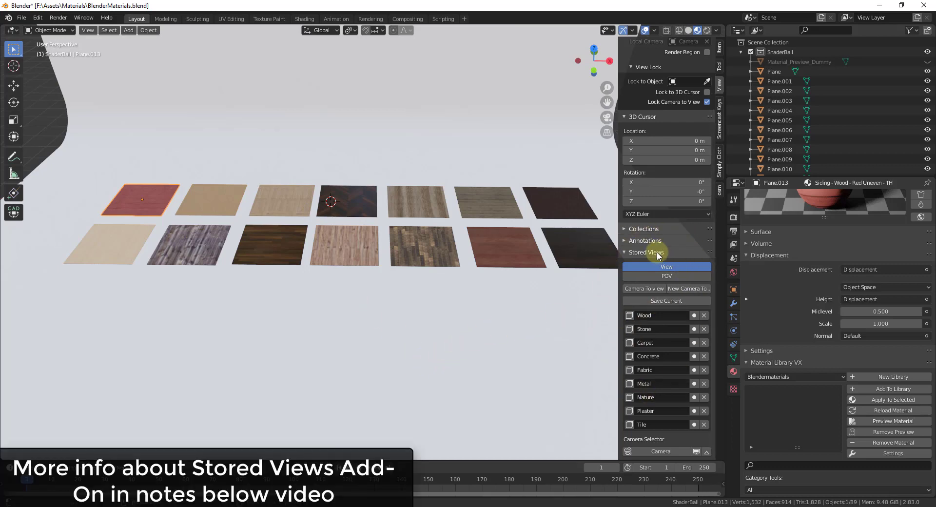
Show the Stone, Carpet, Concrete and Fabric stored views in turn and select the green fabric swatch
left_click(629, 329)
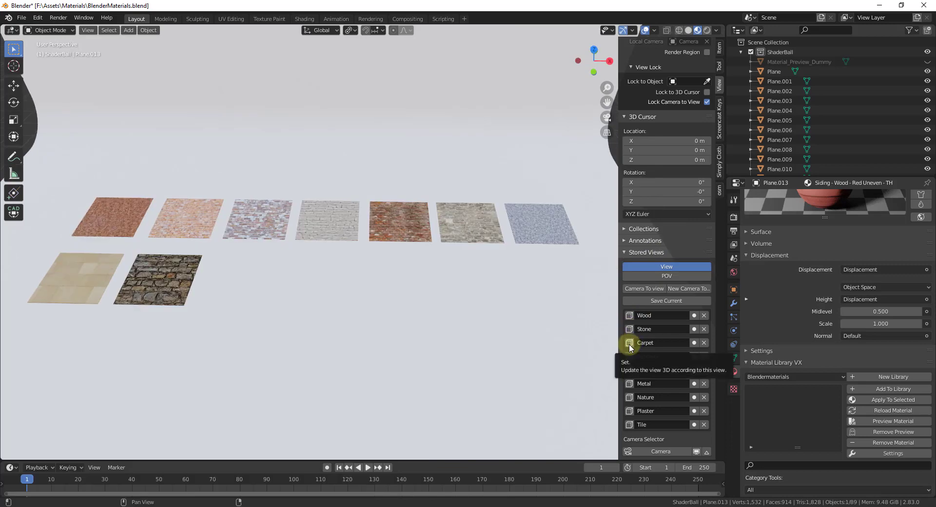
left_click(629, 343)
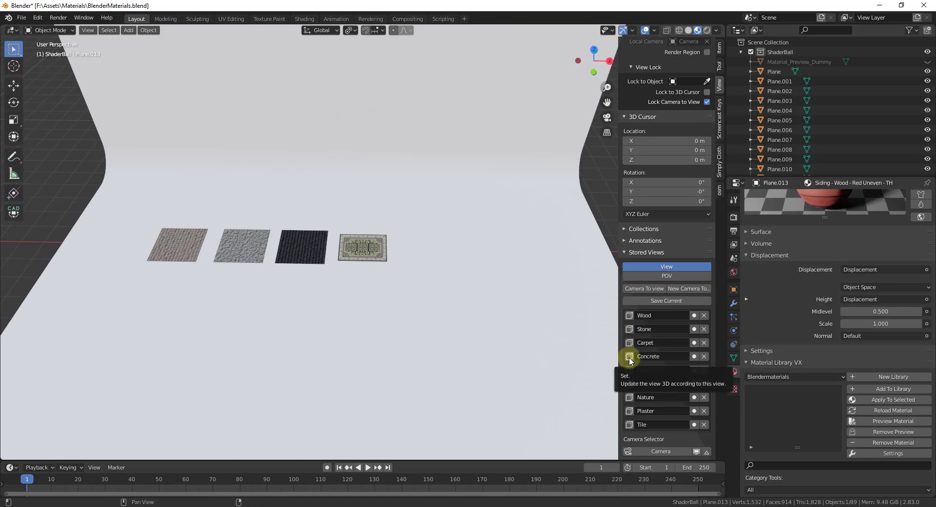
left_click(629, 358)
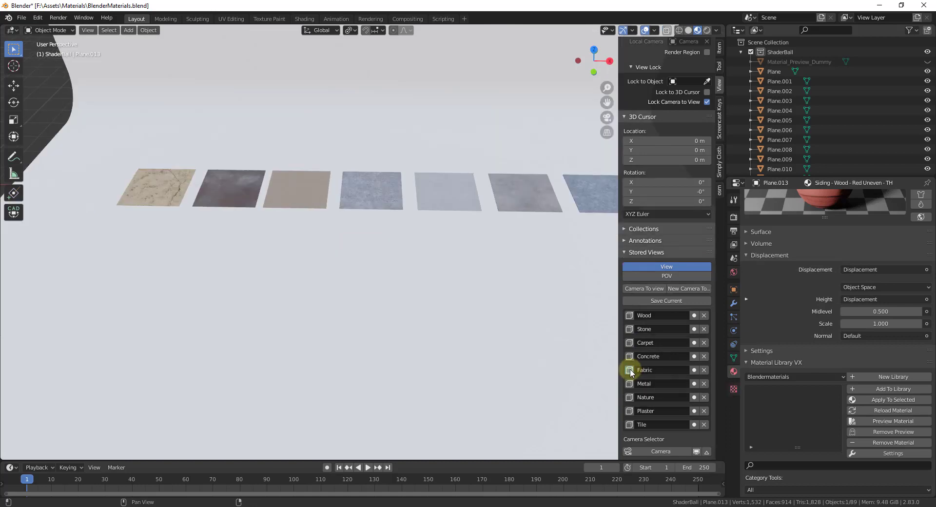
left_click(629, 371)
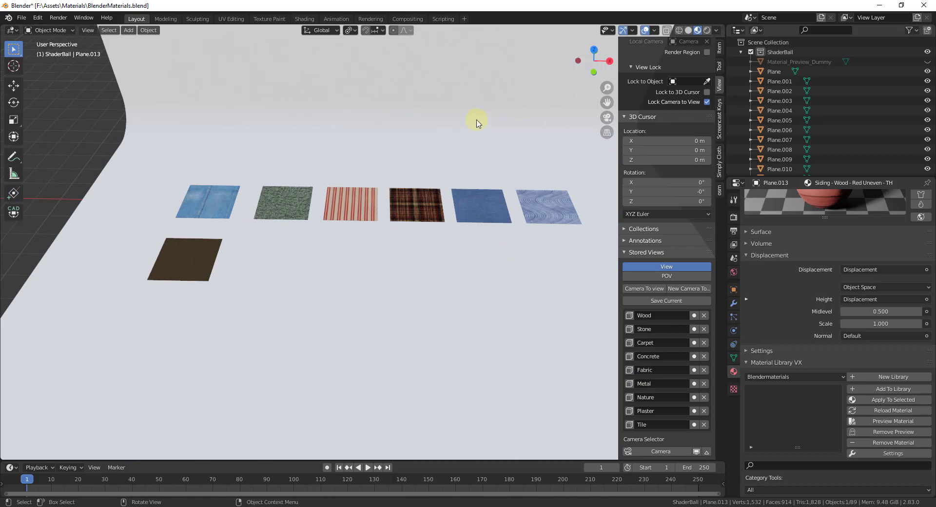
left_click(294, 202)
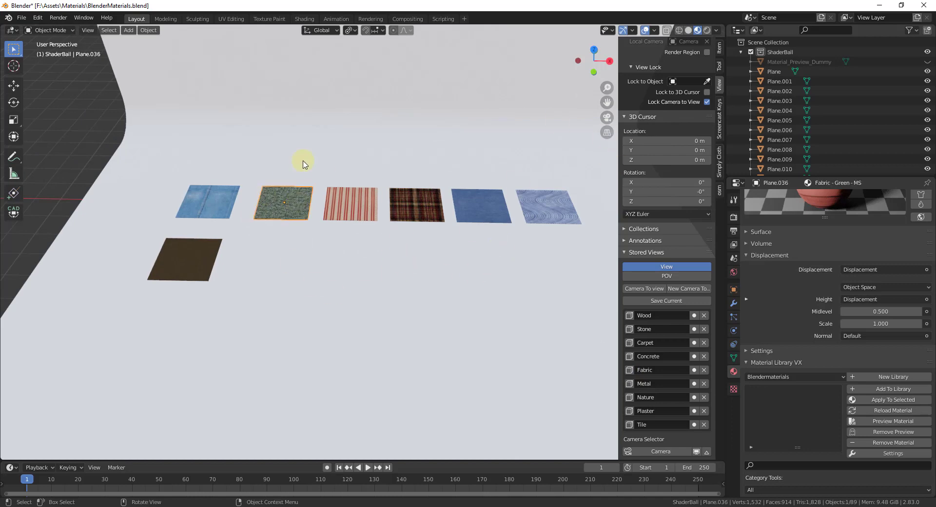
In the Shading workspace, look through the library's list of named materials and the tile swatches
left_click(305, 19)
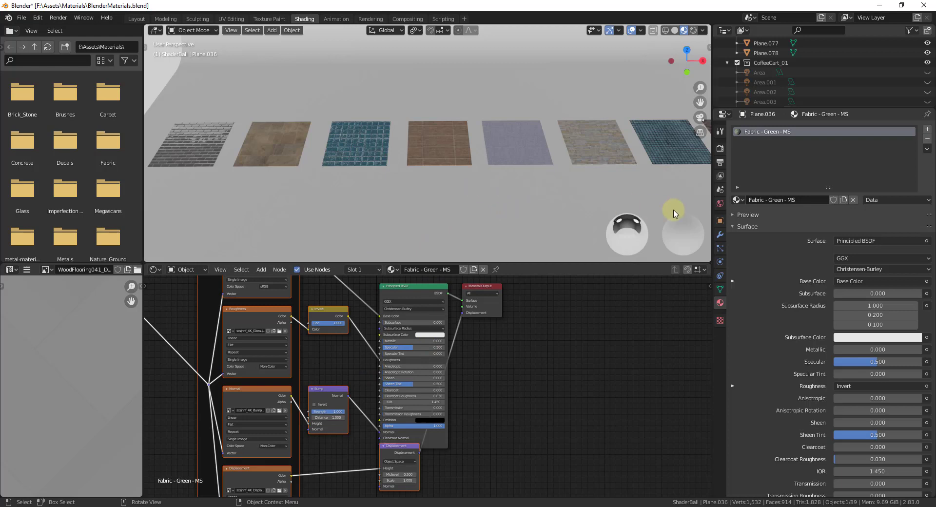
left_click(743, 205)
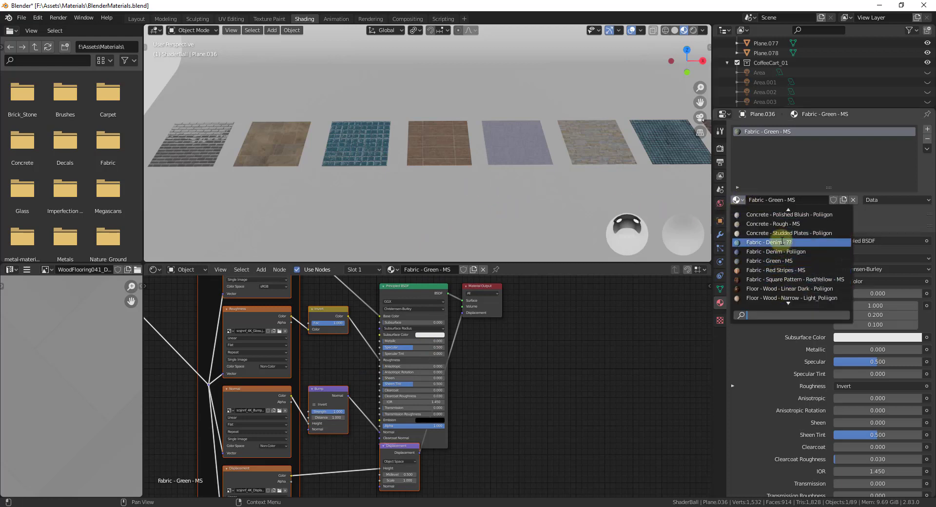
scroll(779, 242, "up", 7)
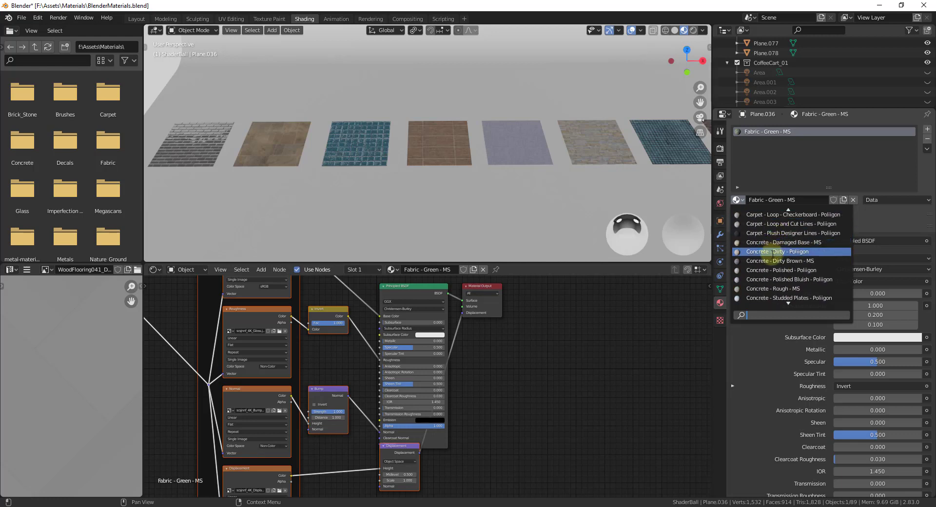
scroll(776, 239, "up", 4)
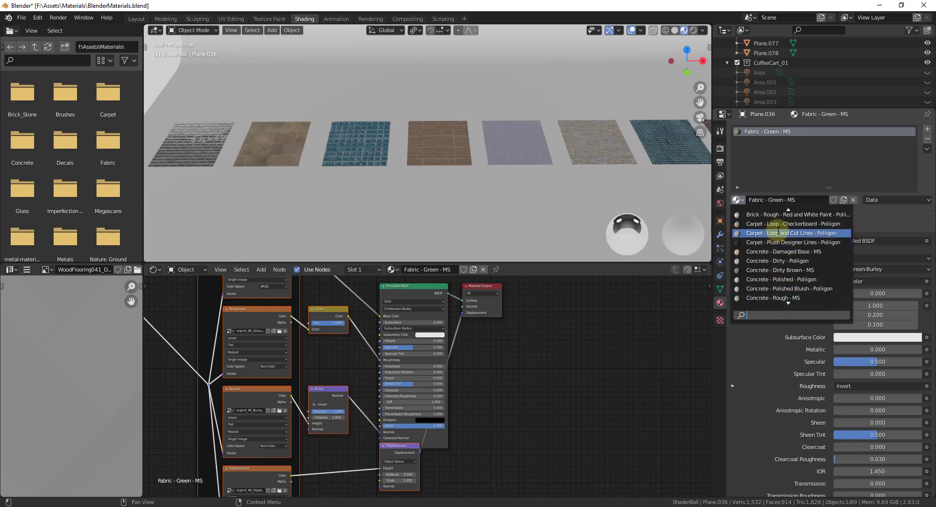
scroll(780, 234, "down", 12)
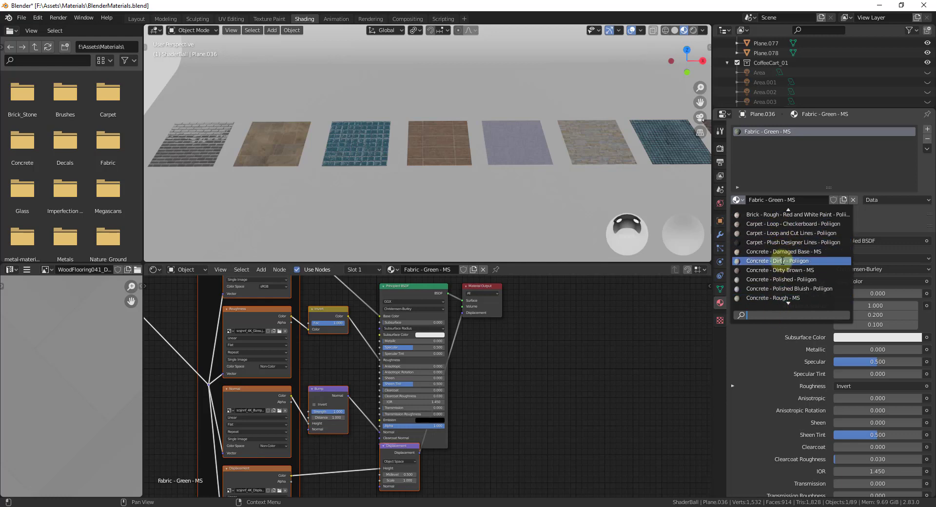
scroll(776, 283, "down", 15)
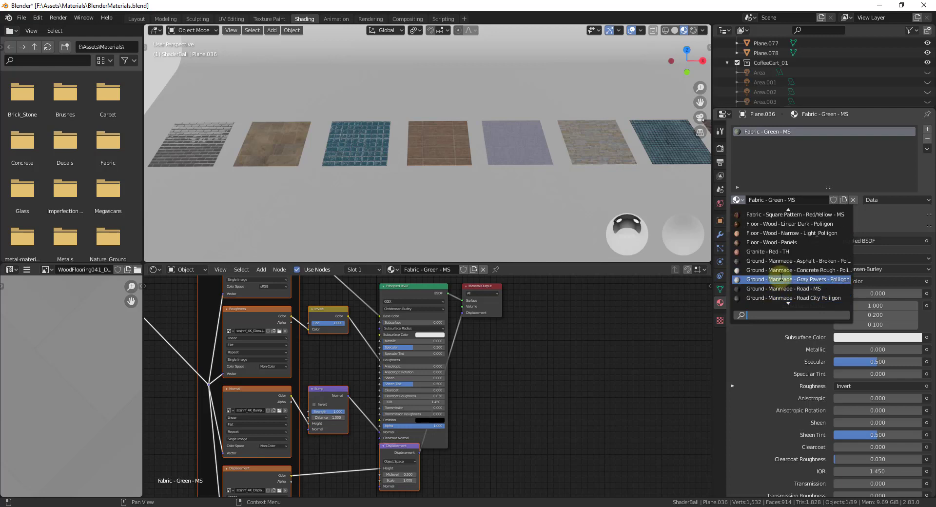
scroll(519, 190, "down", 3)
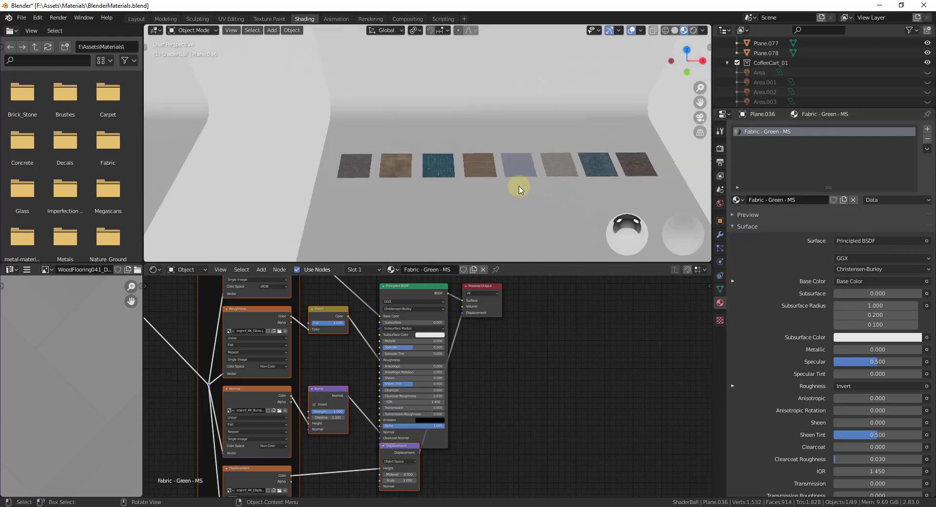
scroll(609, 192, "up", 1)
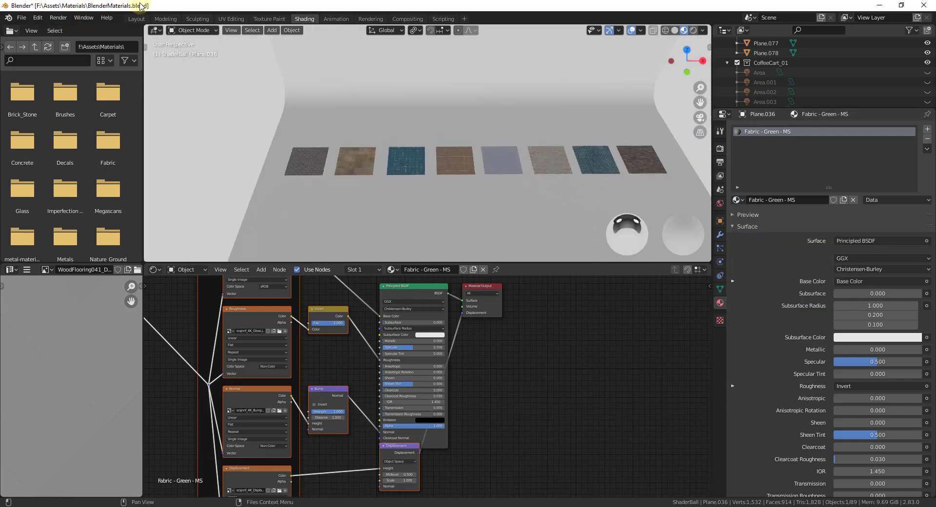
scroll(566, 236, "up", 1)
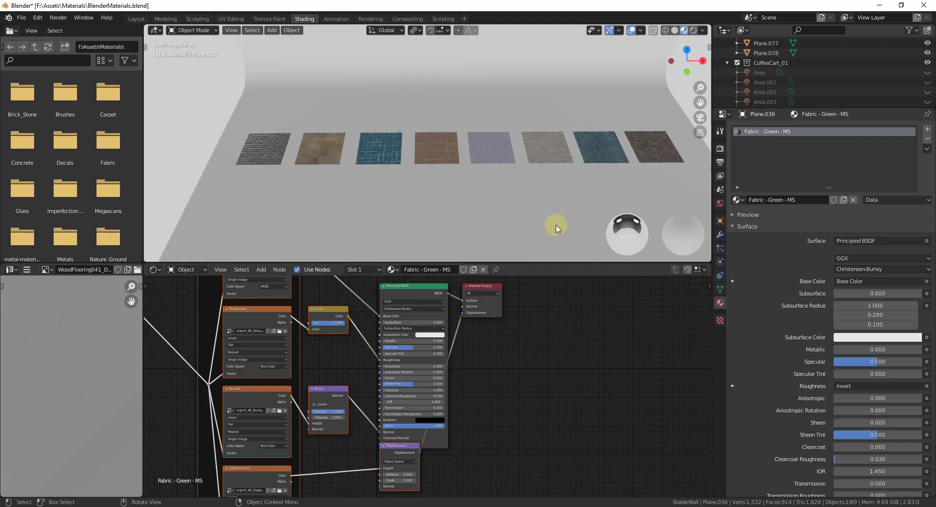
Switch to the Blender window with LightingStudioMaterials.blend and bring the red timber sphere into view
left_click(705, 506)
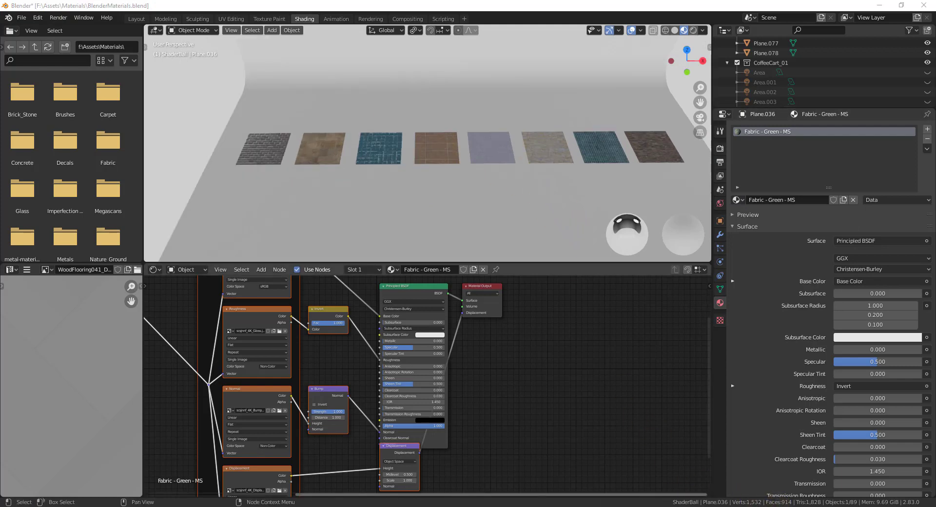
left_click(765, 471)
middle_click_drag(320, 267, 363, 221)
left_click(363, 221)
key("s")
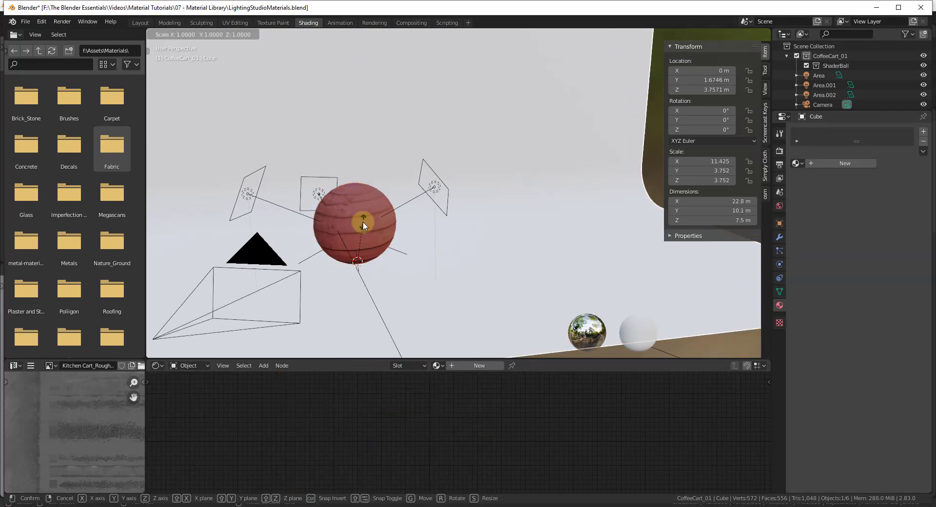
right_click(360, 232)
Scale the red timber sphere down to about 0.407, roughly 0.815 m across
left_click(362, 231)
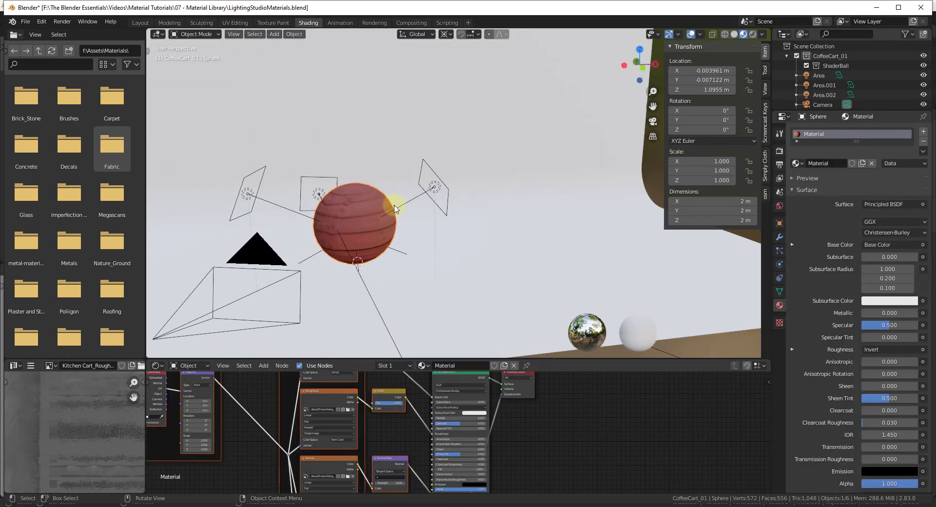
key("s")
left_click(373, 238)
scroll(356, 249, "up", 4)
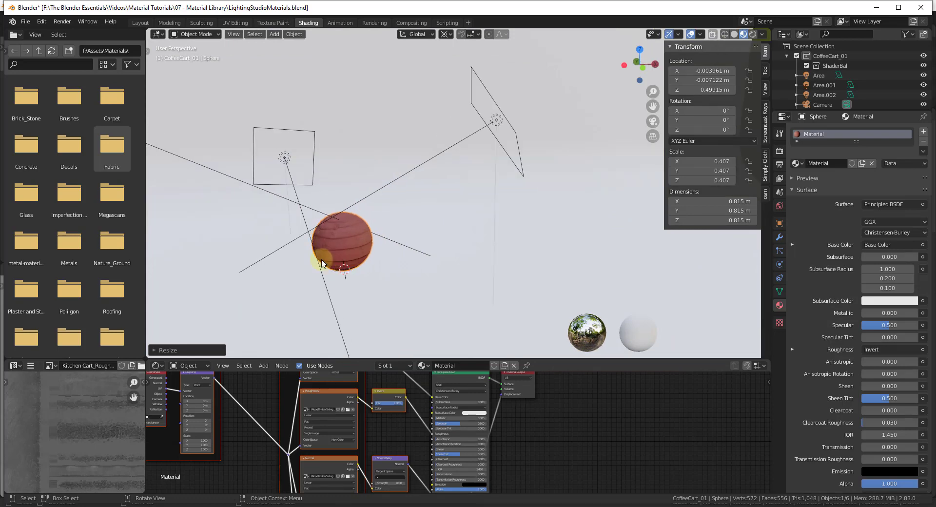
Duplicate the sphere along the X axis, placing the copy about 1.5 m from the original
key("shift+d")
key("x")
left_click(517, 242)
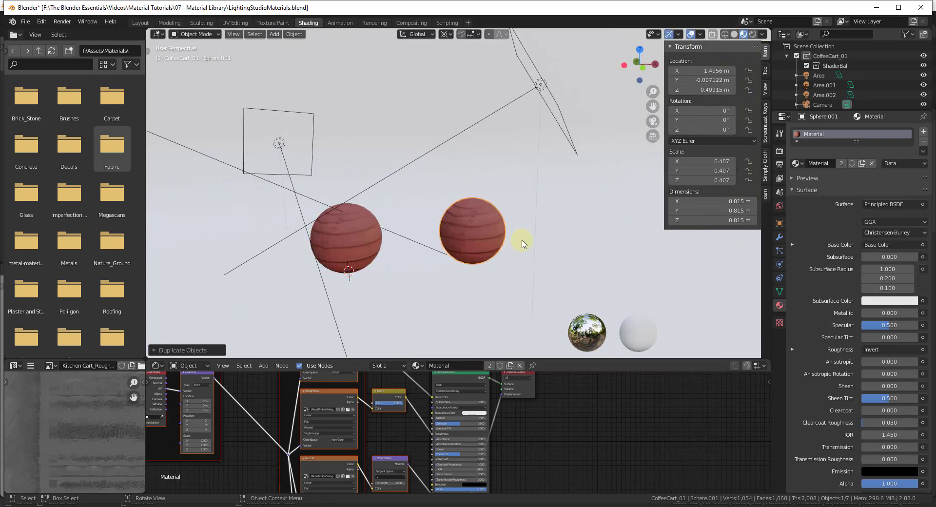
scroll(469, 256, "up", 2)
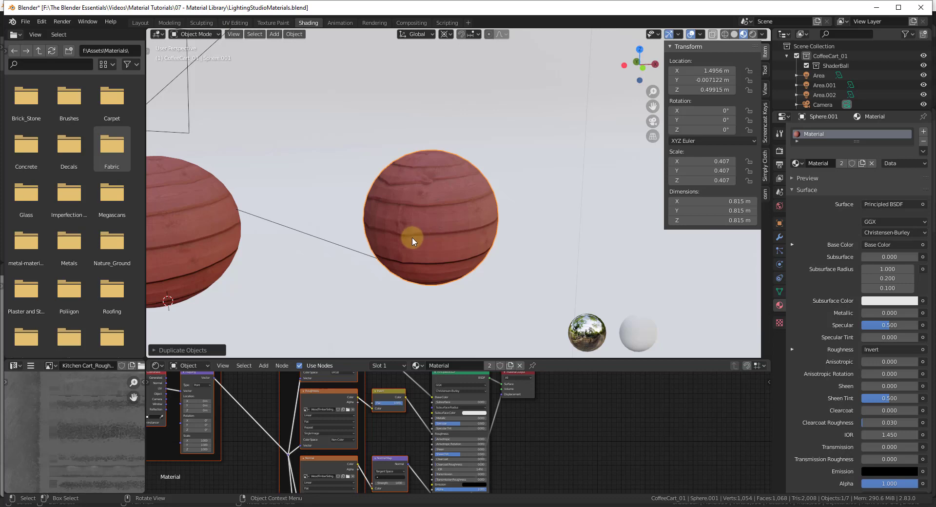
scroll(429, 272, "down", 3)
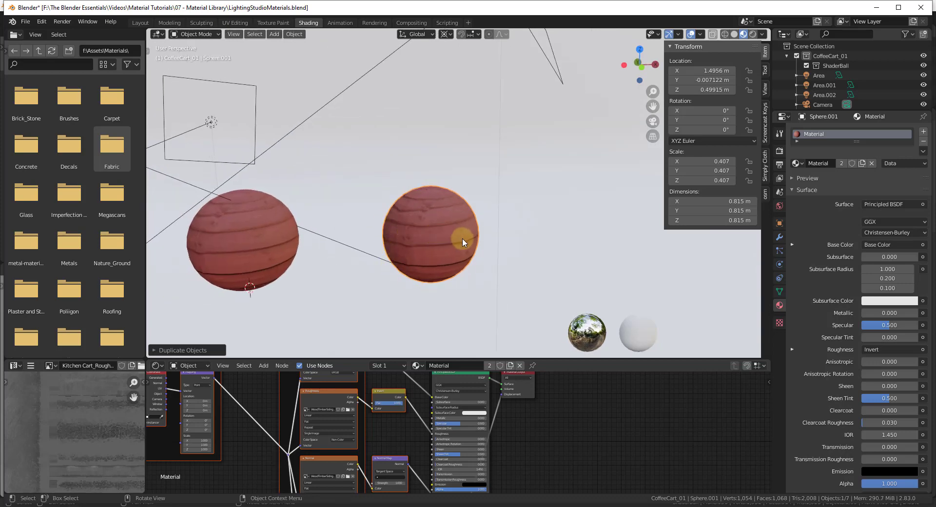
Start an Append and browse to the contents of F:\Assets\Materials\BlenderMaterials.blend
left_click(25, 22)
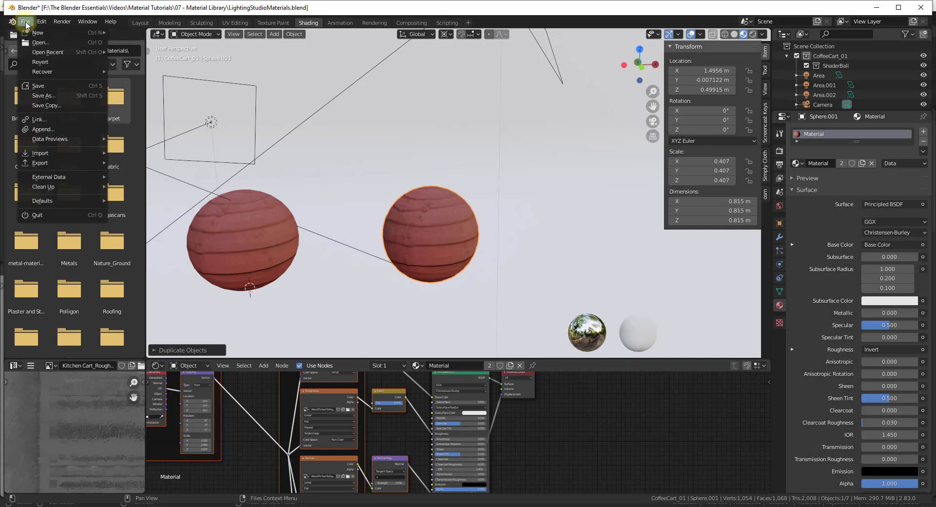
left_click(54, 133)
left_click(376, 108)
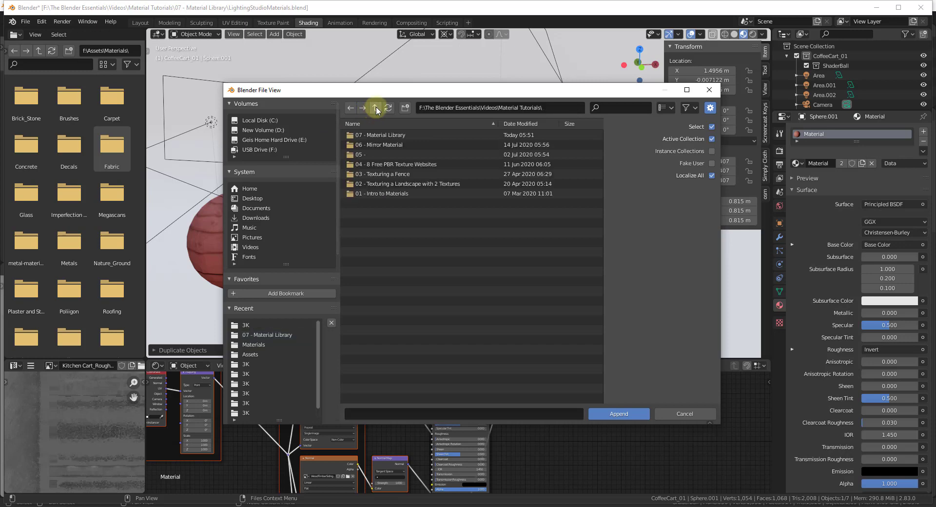
left_click(376, 108)
left_click(268, 150)
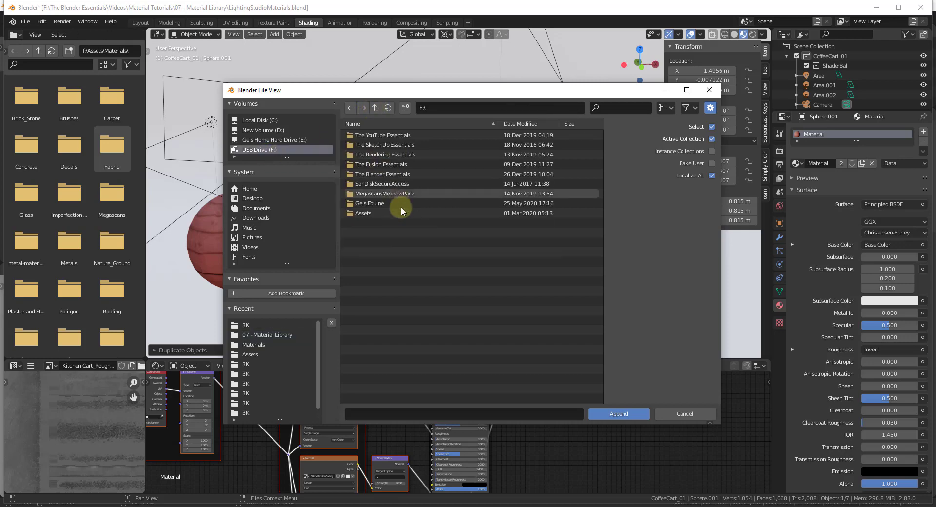
double_click(367, 213)
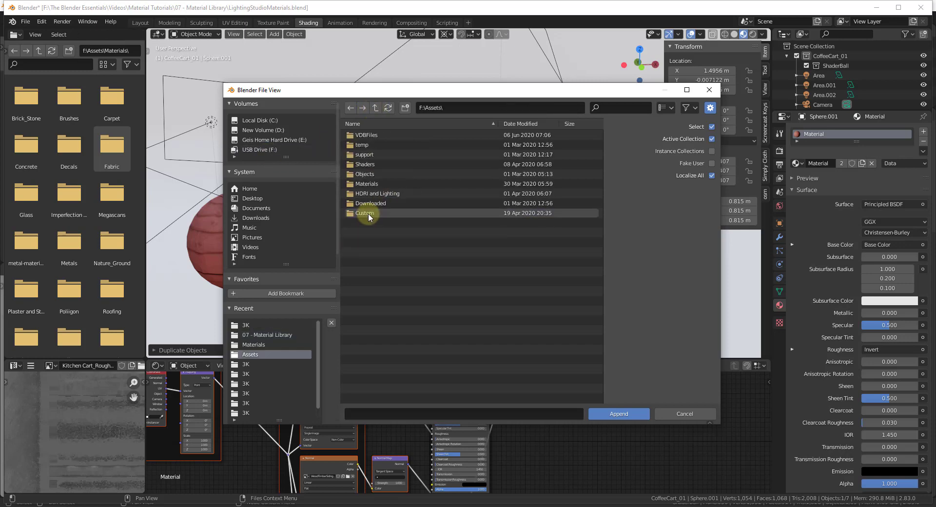
double_click(378, 184)
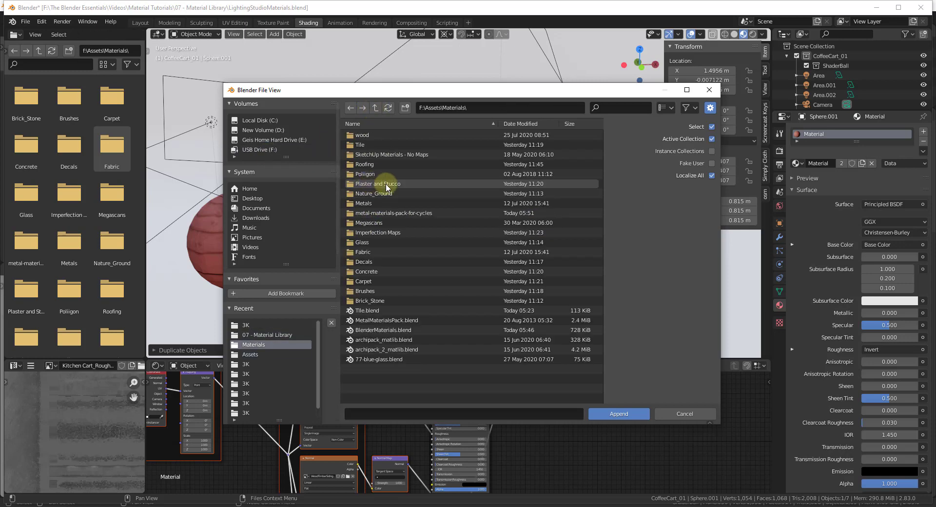
double_click(411, 329)
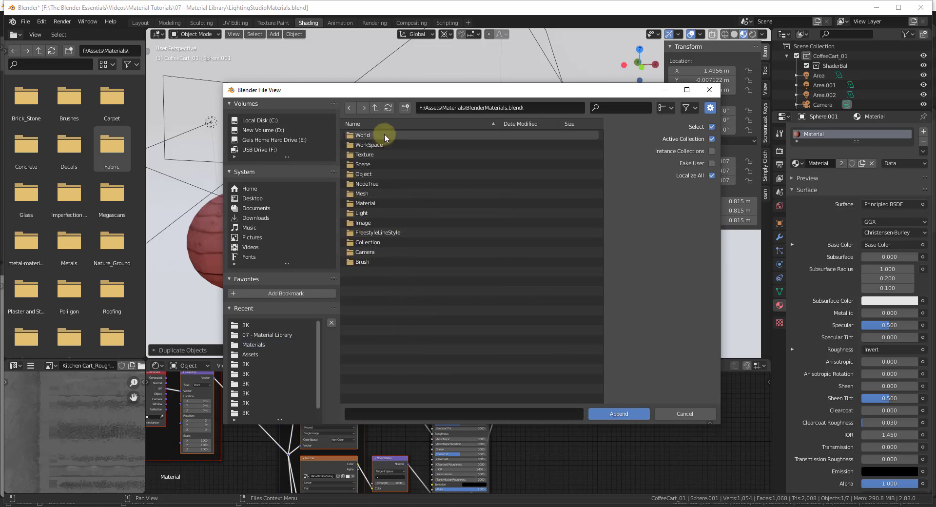
Append the material "Tiles - Rectangular Woodlook - Poliigon" from the library file's Material folder
double_click(369, 204)
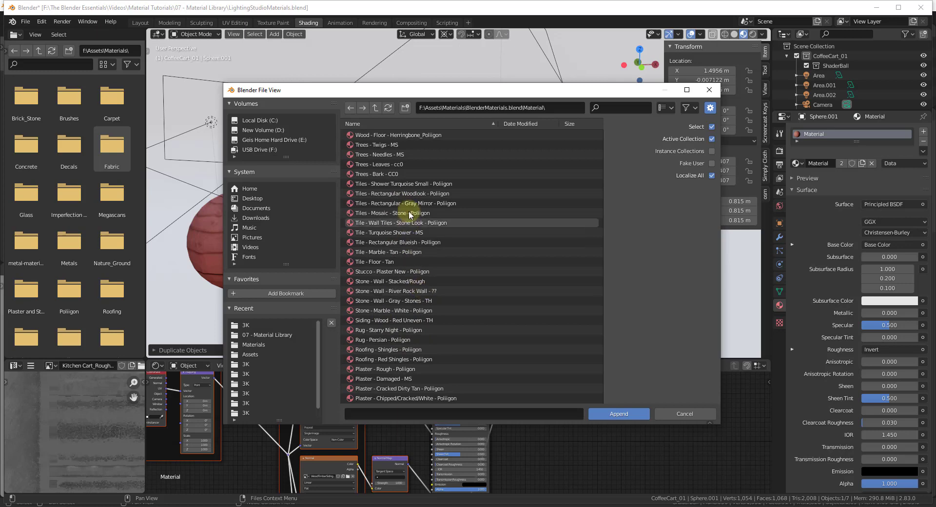
scroll(404, 234, "down", 2)
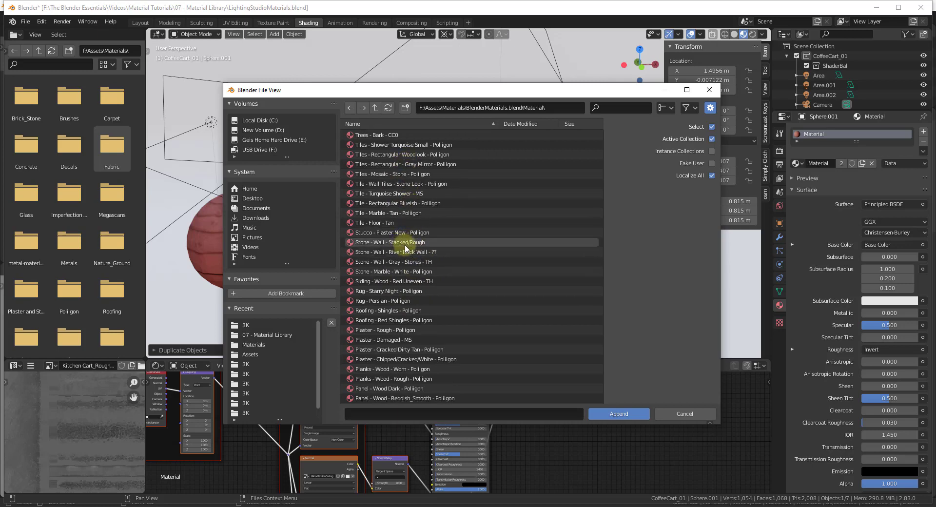
scroll(399, 214, "up", 2)
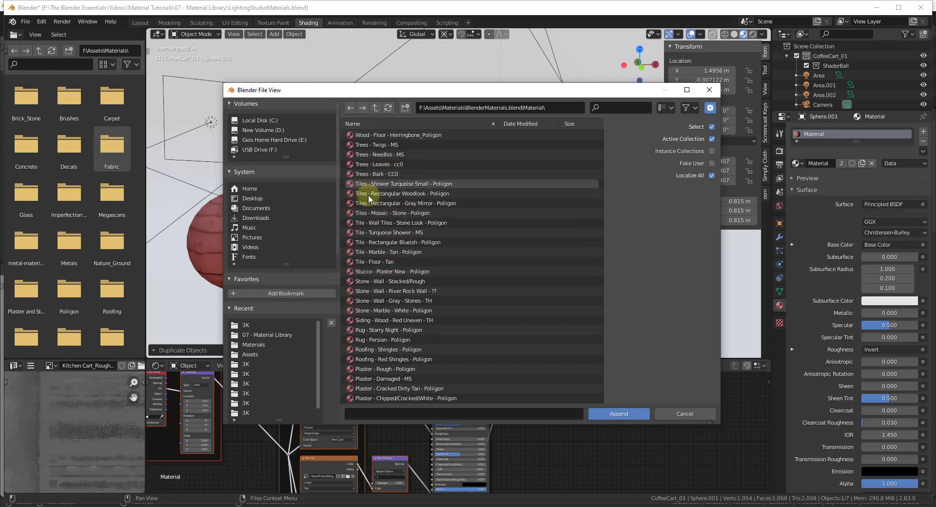
double_click(397, 192)
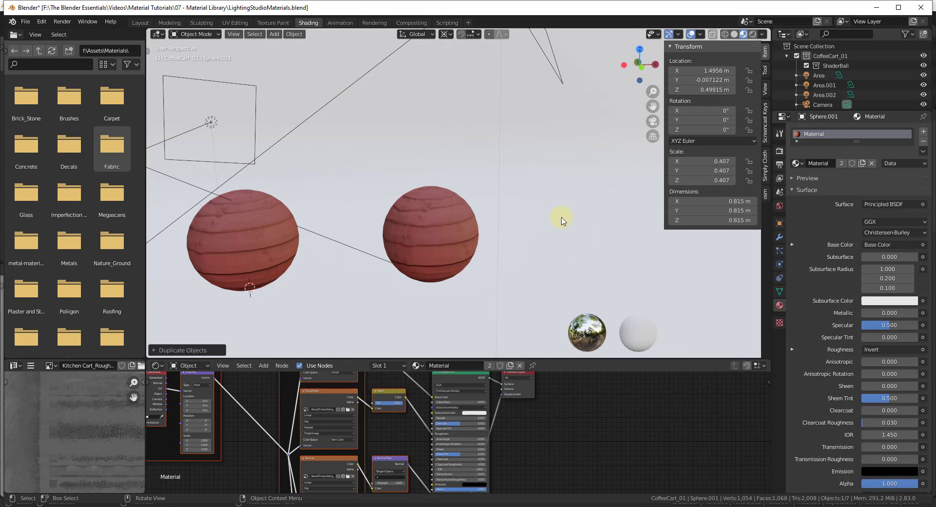
Assign the "Tiles - Rectangular Woodlook - Poliigon" material to the duplicated sphere
left_click(431, 219)
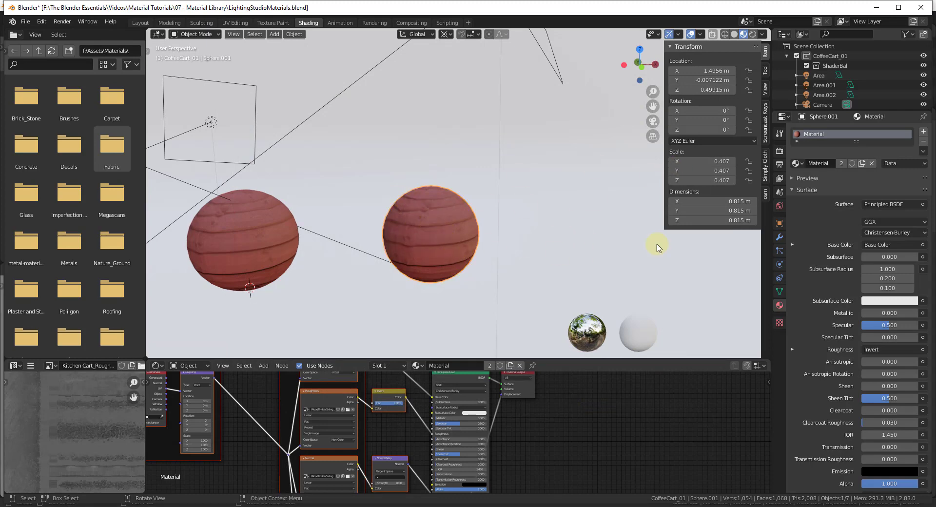
left_click(799, 165)
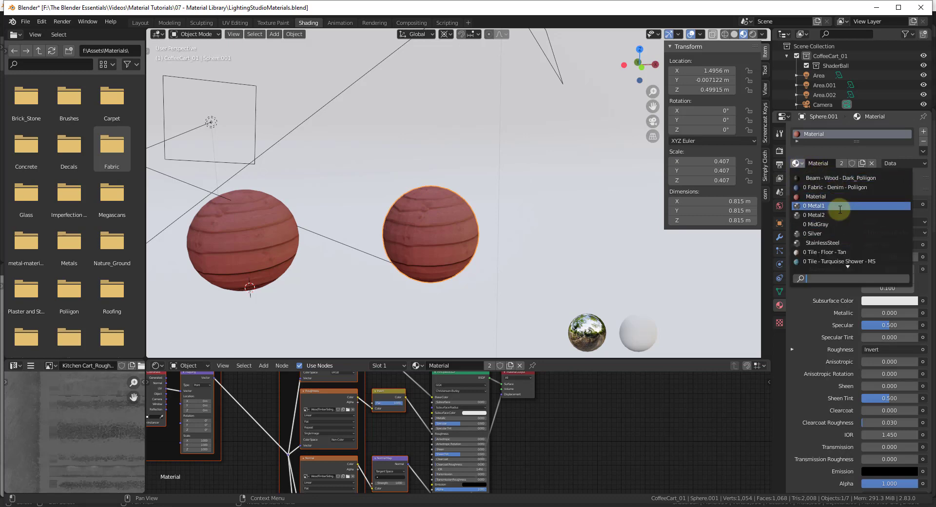
scroll(843, 243, "down", 2)
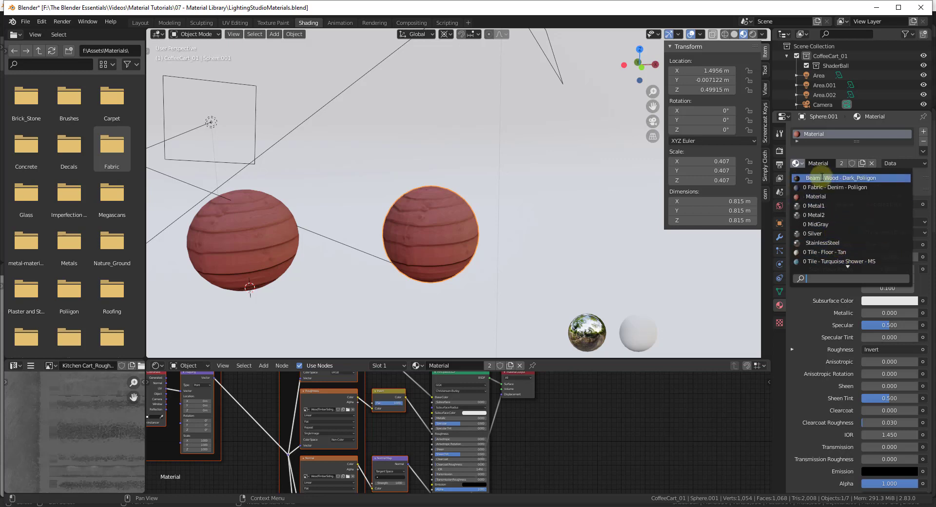
left_click(832, 252)
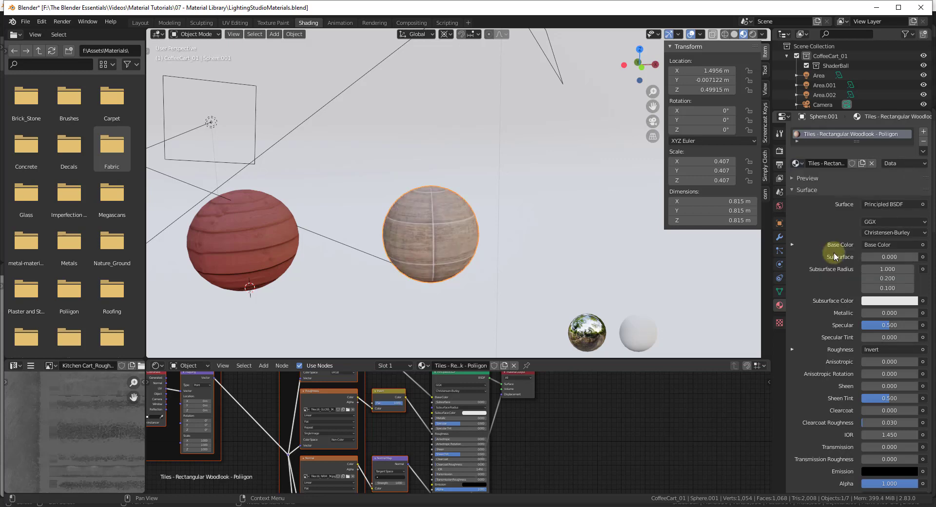
left_click(803, 161)
left_click(802, 162)
scroll(429, 234, "up", 4)
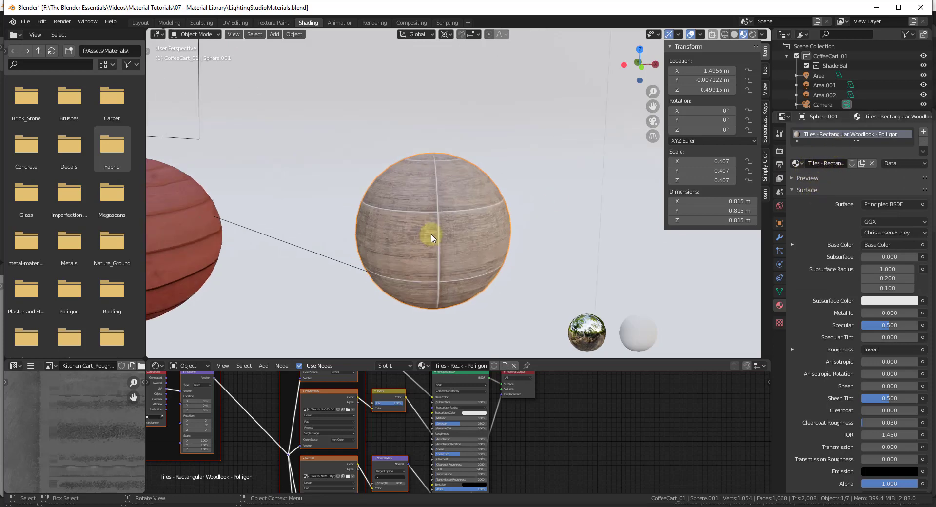
Scale up the duplicated sphere's UVs in the UV Editing workspace so the tiles repeat more densely, and return to Layout
left_click(235, 23)
key("s")
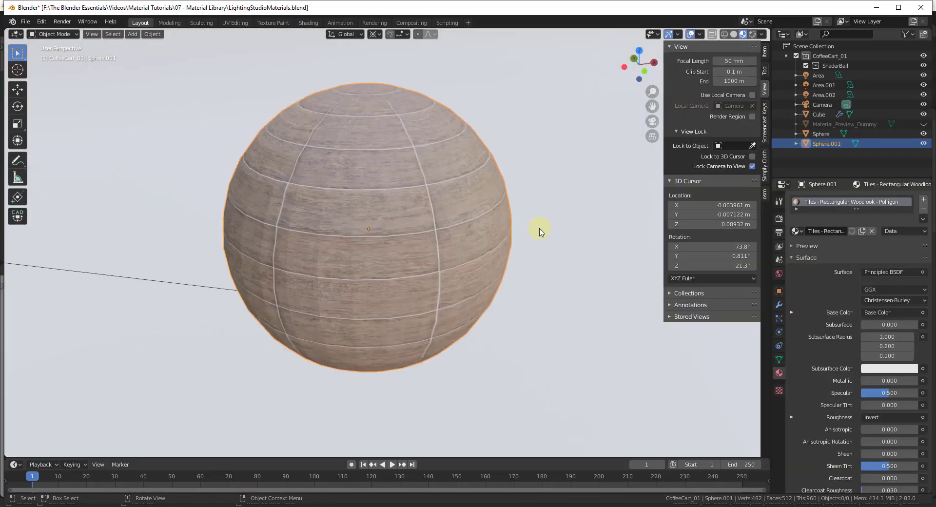
scroll(441, 218, "down", 2)
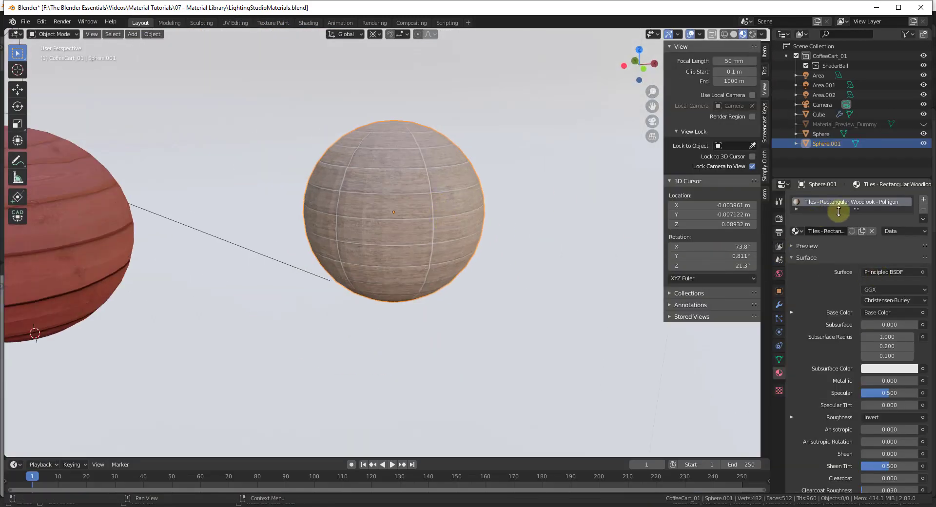
Enlarge the duplicated sphere's material slot list and show both spheres side by side
left_click_drag(831, 210, 831, 247)
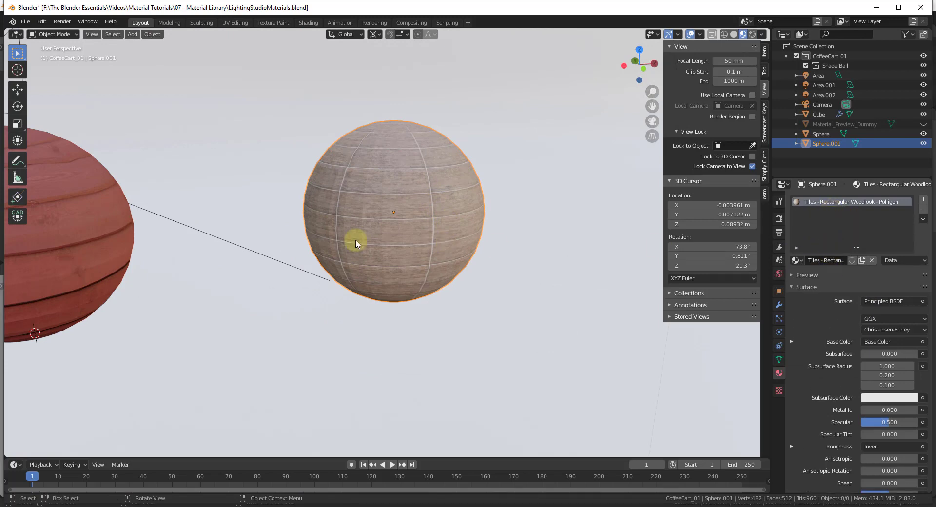
scroll(359, 242, "down", 4)
scroll(375, 238, "down", 1)
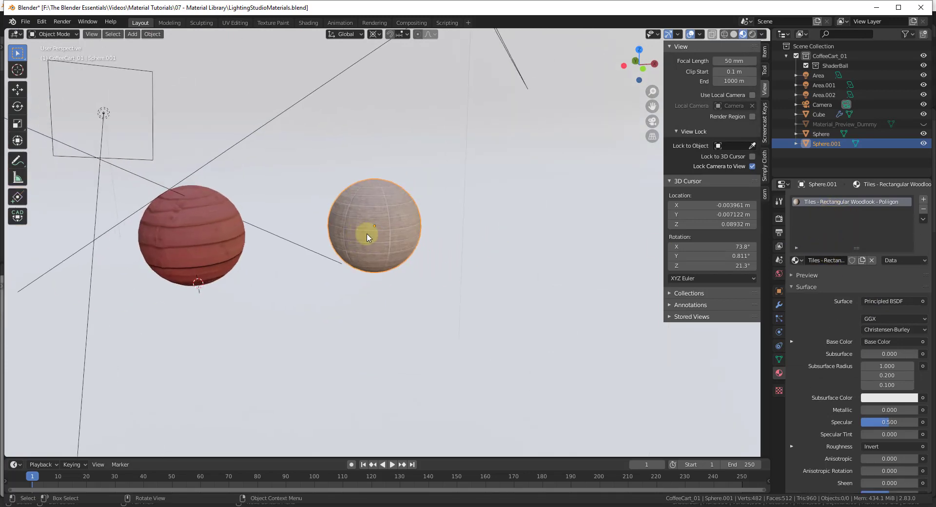
Duplicate the wood-look tile sphere about 1.4 m along the X axis and remove the copy's material slot
key("shift+d")
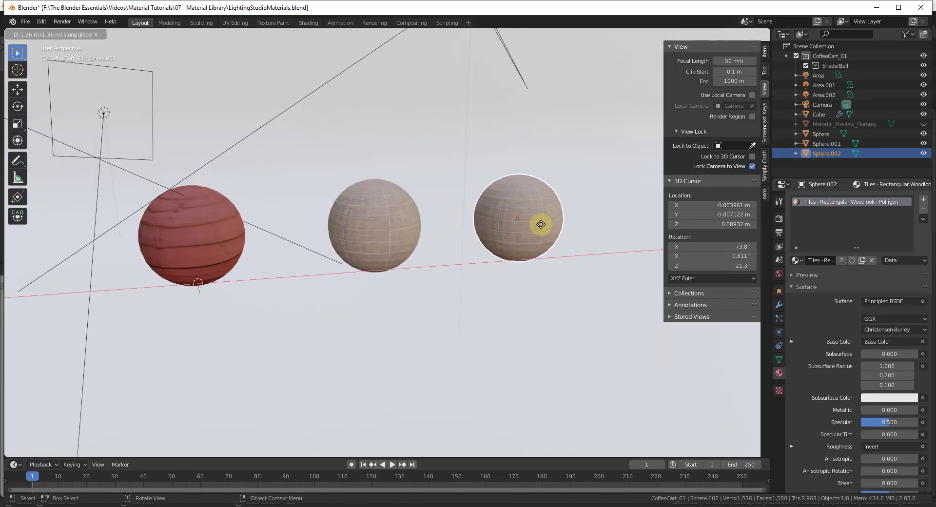
left_click(552, 221)
scroll(566, 229, "up", 3)
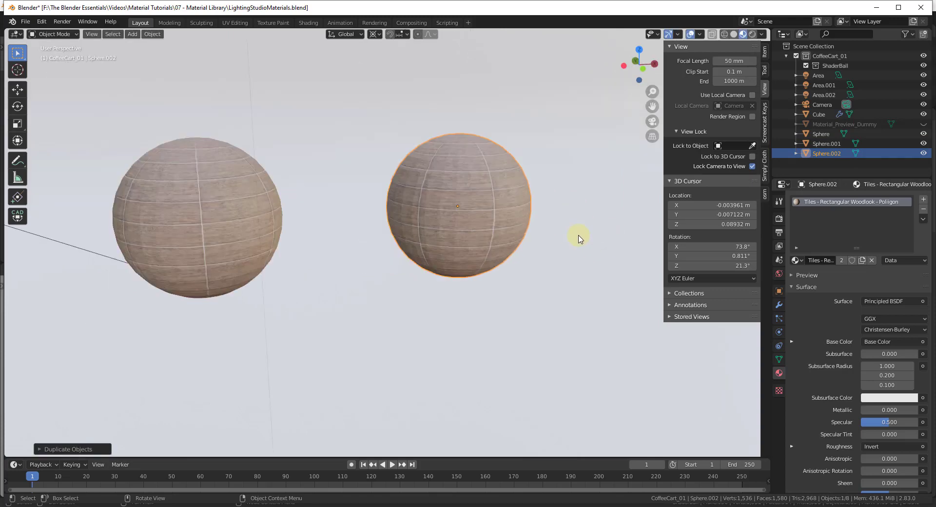
left_click(923, 209)
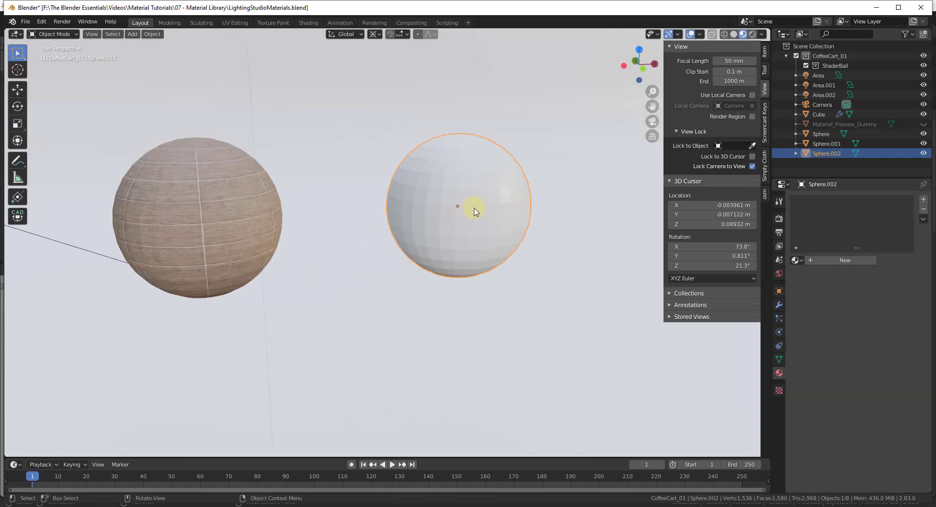
scroll(475, 213, "down", 2)
scroll(483, 179, "up", 2)
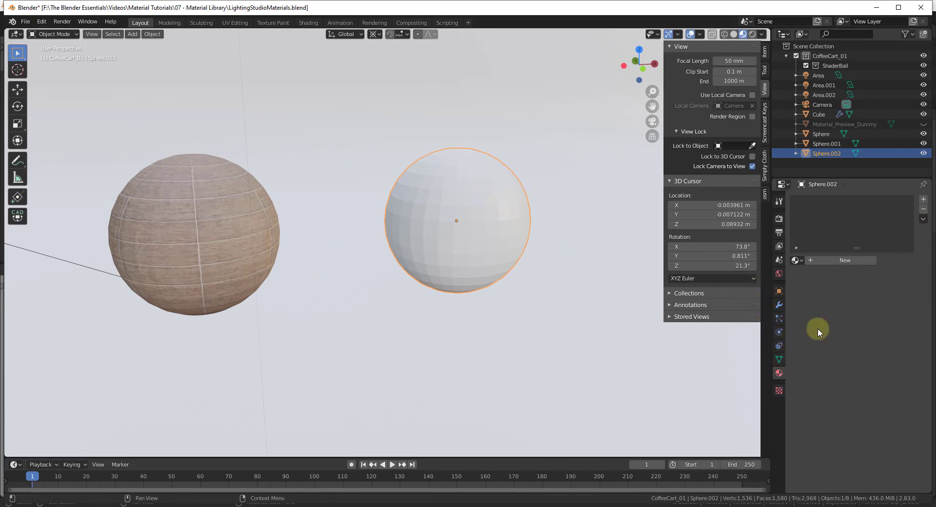
Search the add-on preferences for "mater" and expand the details of the Material Library add-on
left_click(41, 21)
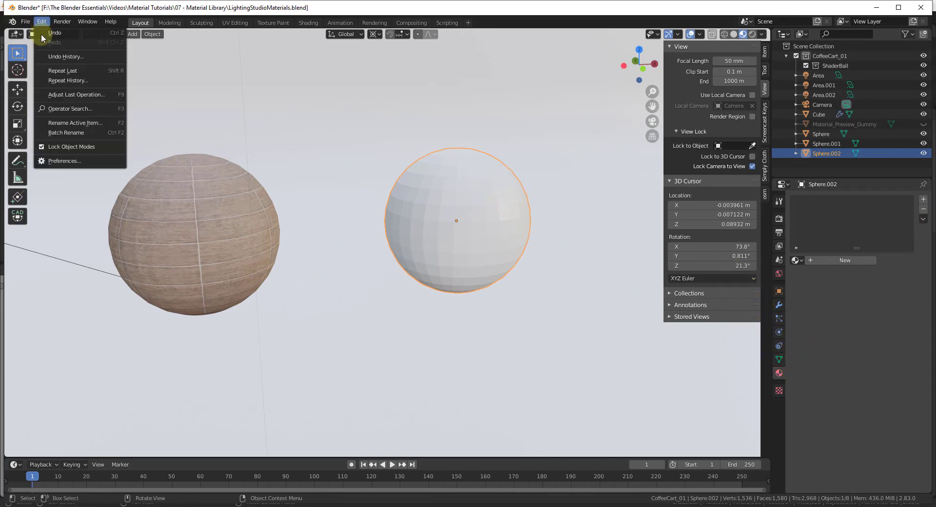
left_click(79, 162)
left_click(267, 55)
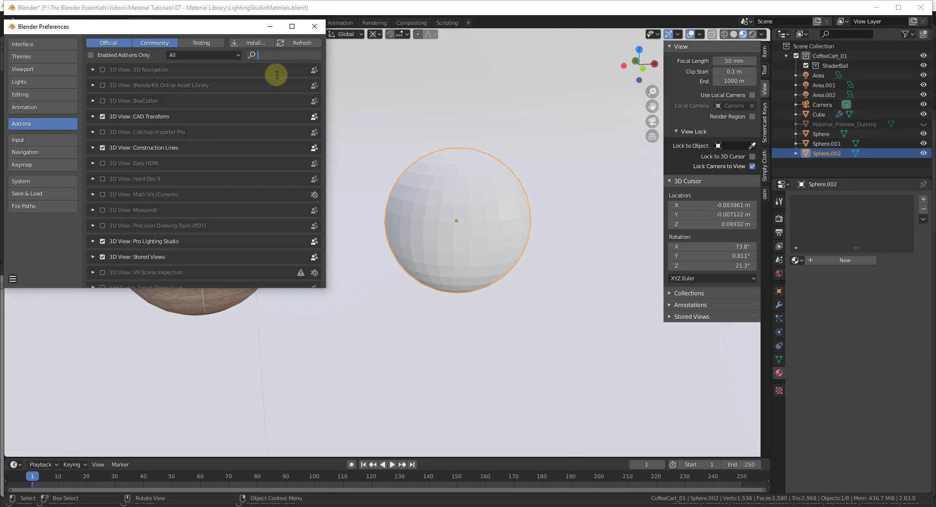
type("mater")
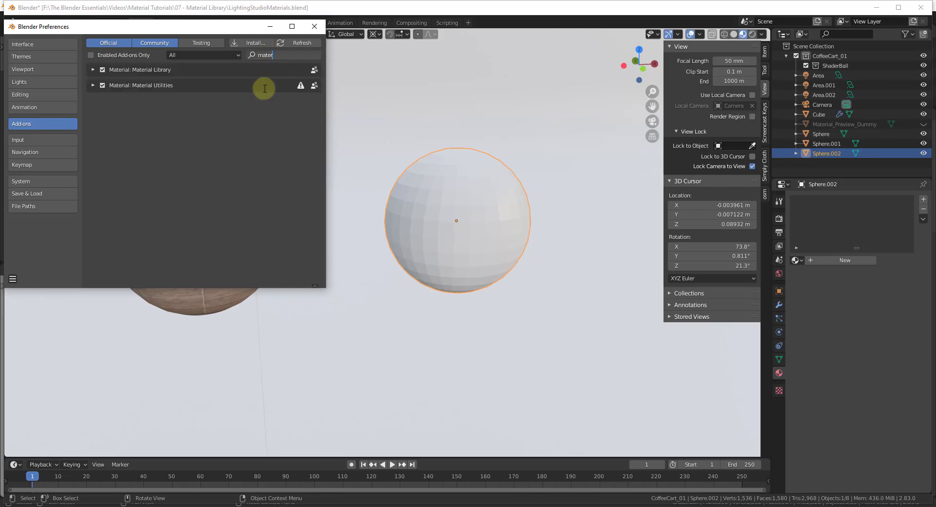
key("Return")
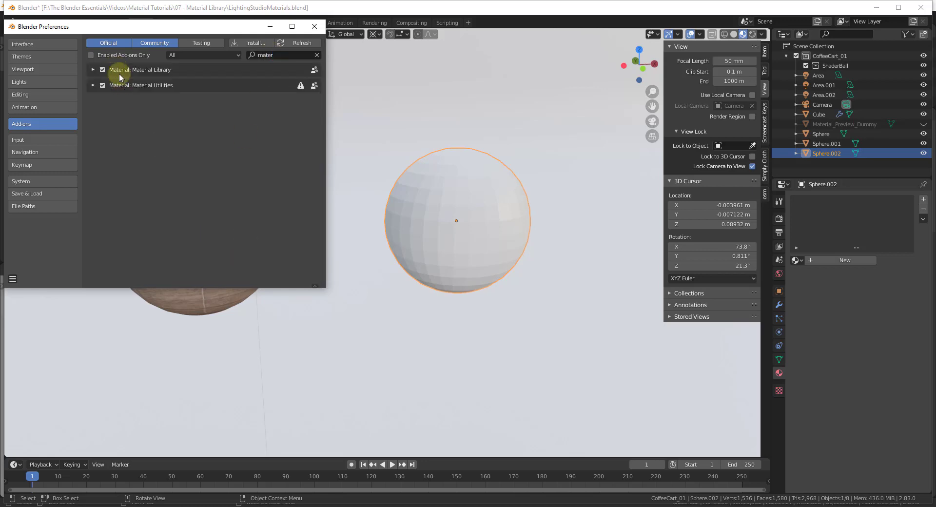
left_click(93, 70)
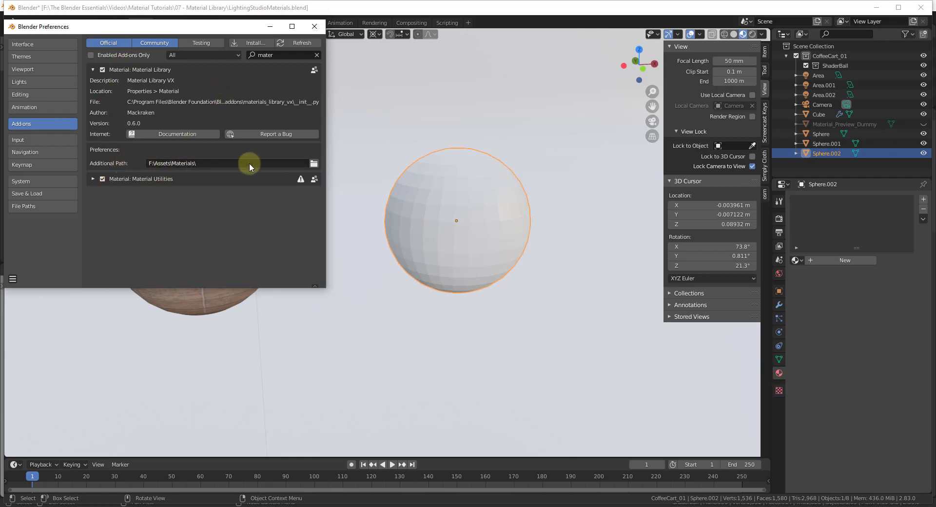
Review the blend files in the add-on's additional path folder F:\Assets\Materials\, and close the folder window and preferences
left_click(314, 164, "shift")
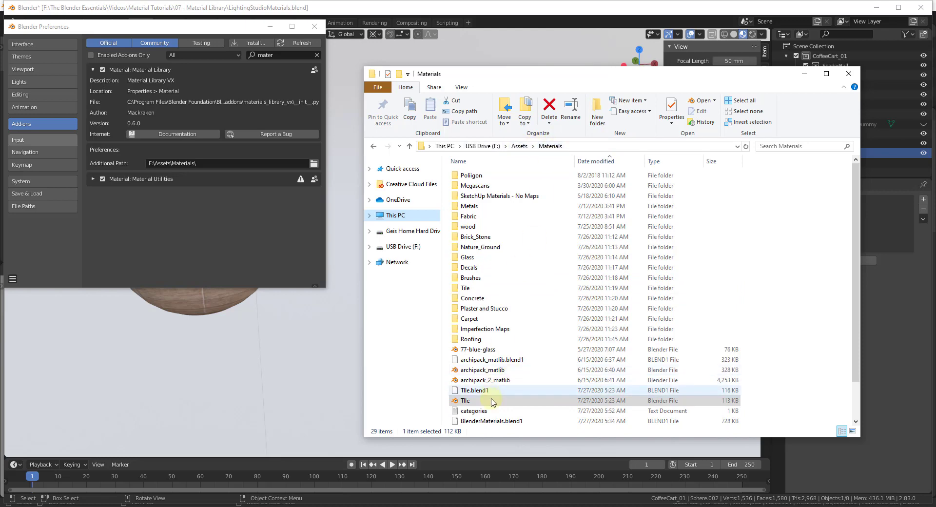
scroll(506, 420, "down", 2)
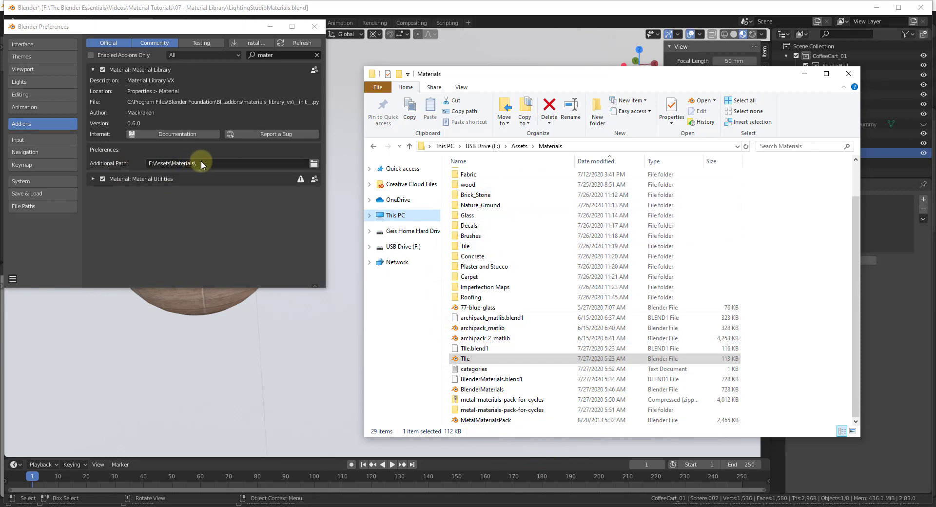
left_click(849, 74)
left_click(314, 26)
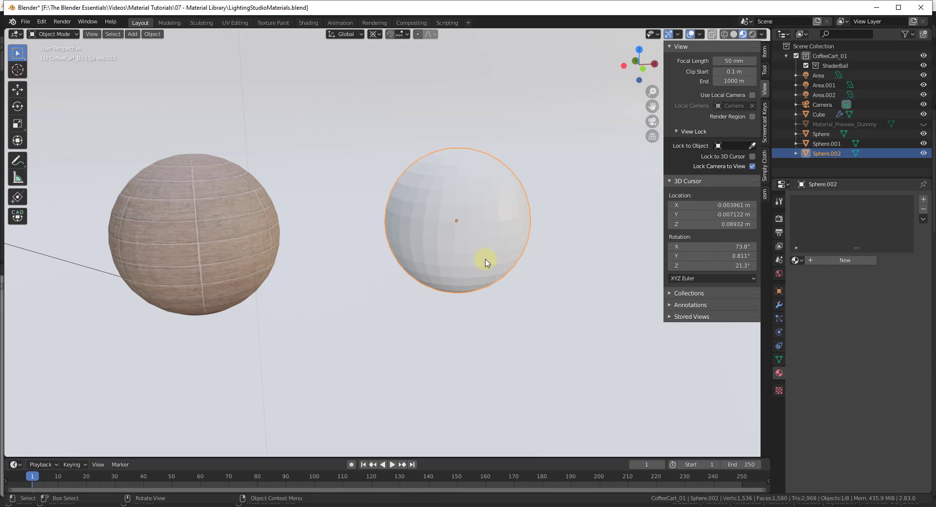
Add a new material to the newest sphere and expand the Material Library VX settings with the Surface settings collapsed
left_click(847, 261)
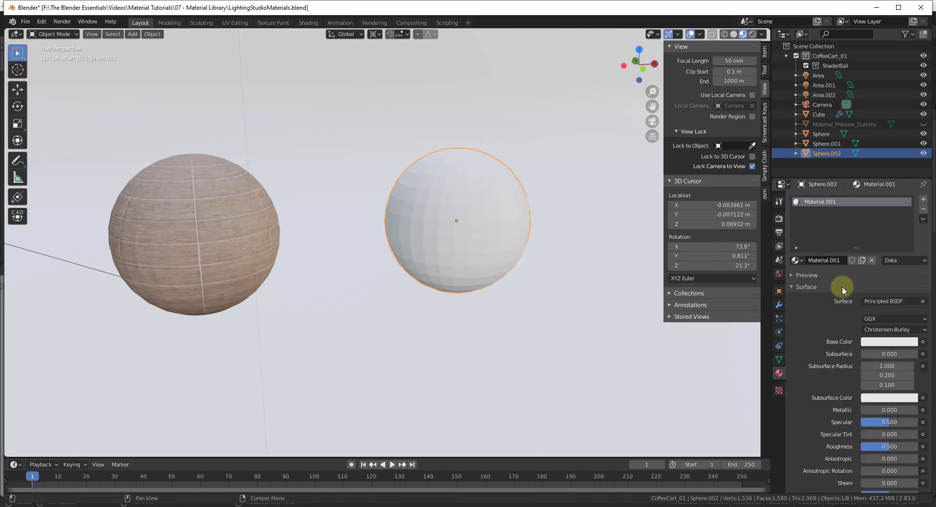
left_click(792, 287)
scroll(819, 263, "down", 3)
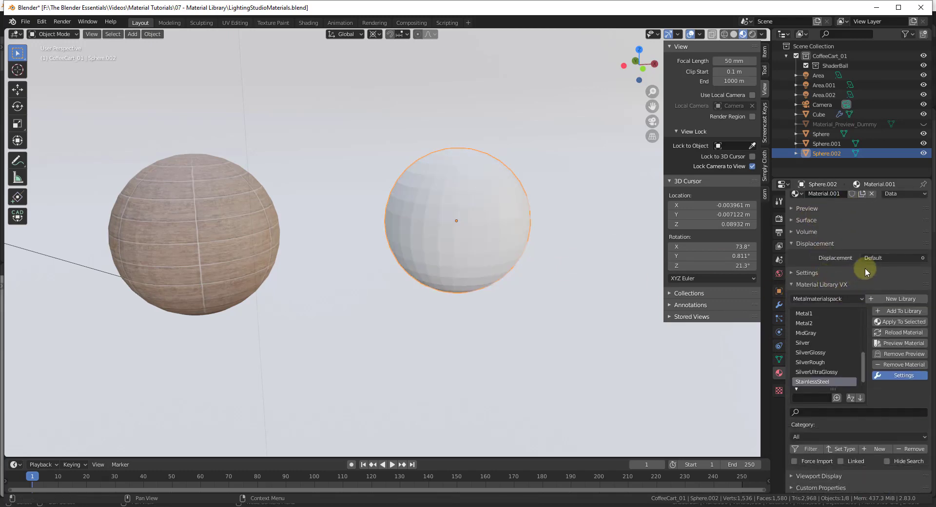
left_click(824, 286)
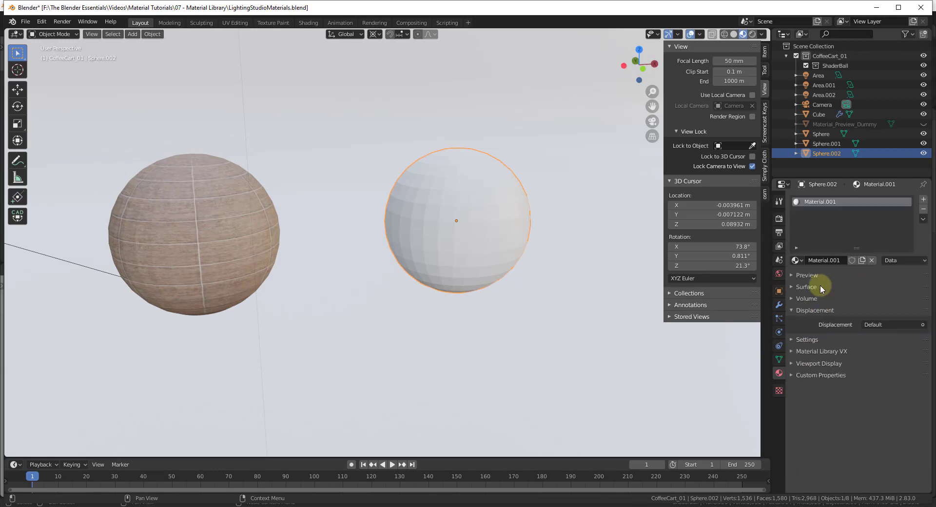
left_click(812, 349)
scroll(868, 242, "down", 3)
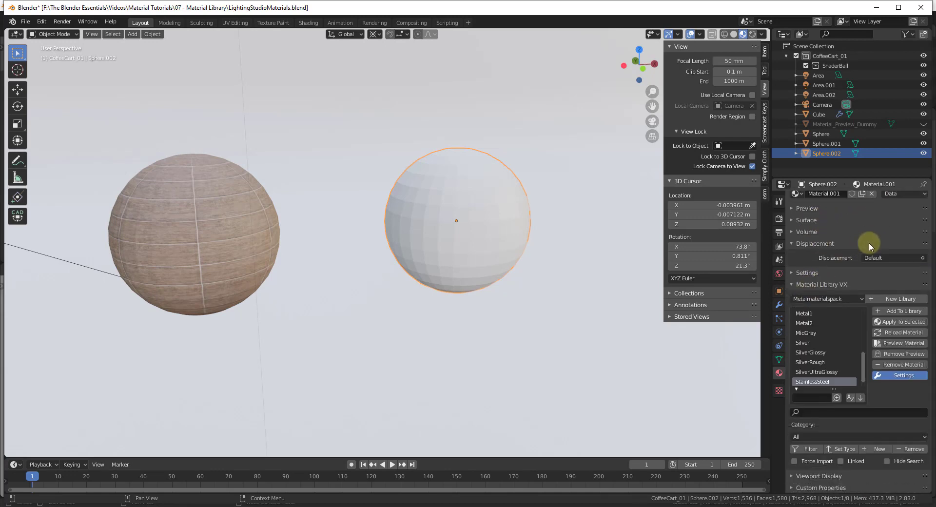
Set Material Library VX to the Blendermaterials library and check the matching swatches in the BlenderMaterials.blend window
left_click(838, 298)
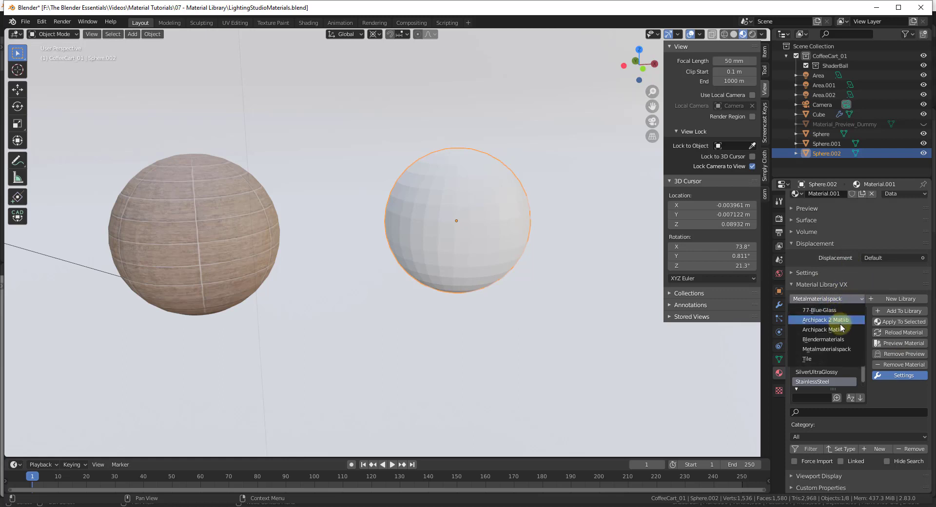
left_click(817, 338)
mouse_move(704, 505)
left_click(663, 482)
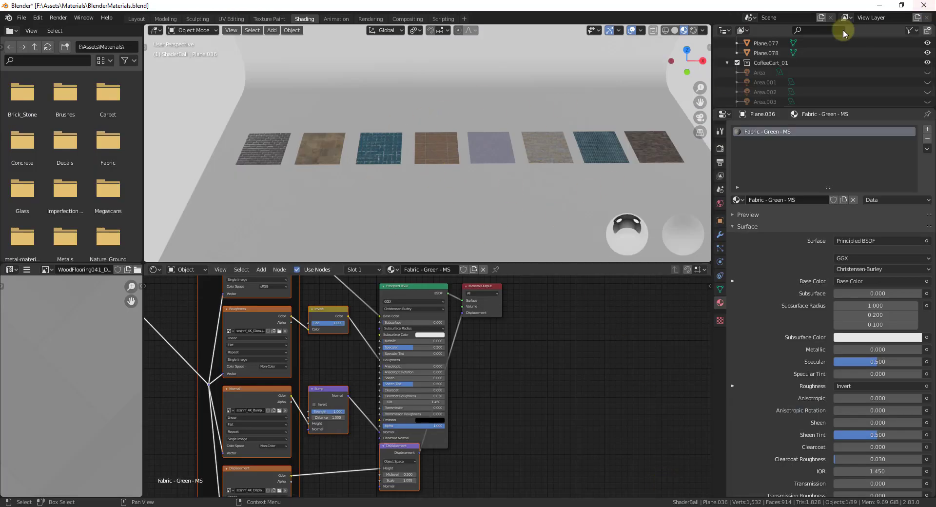
left_click(880, 6)
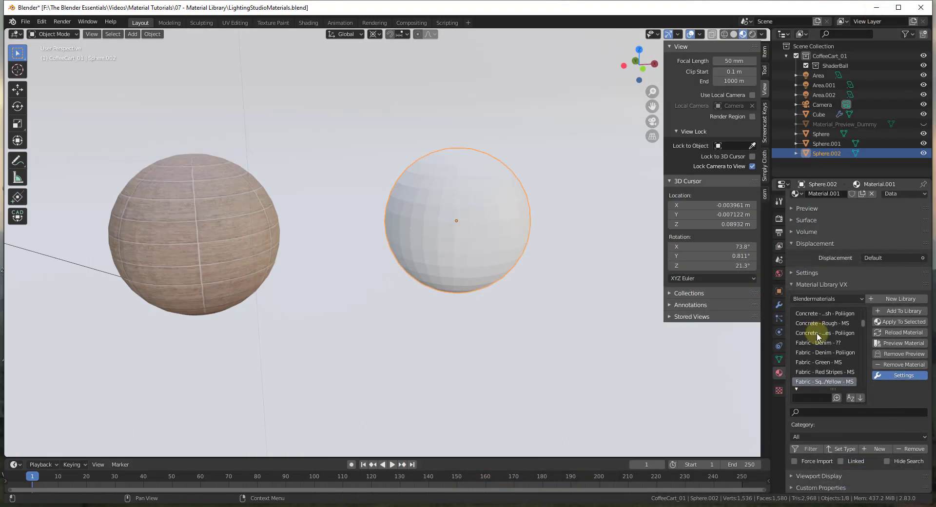
left_click(834, 299)
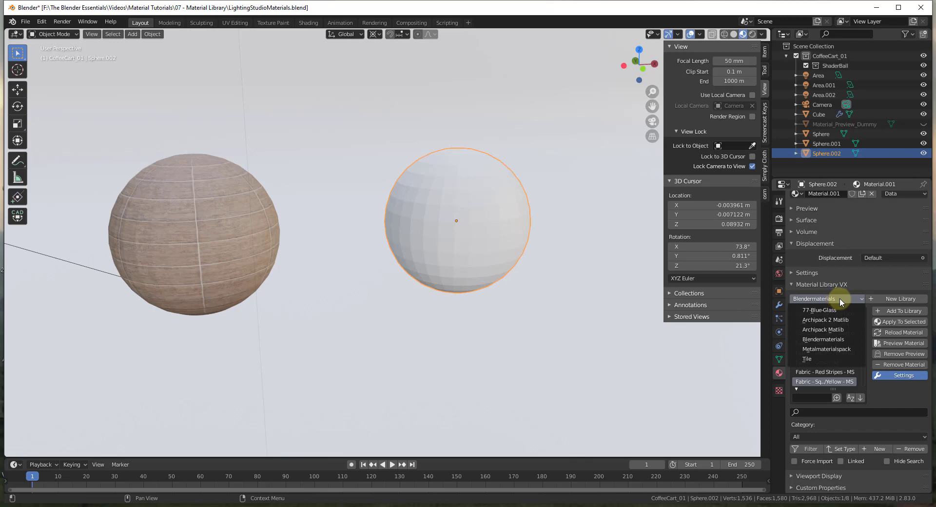
left_click(840, 299)
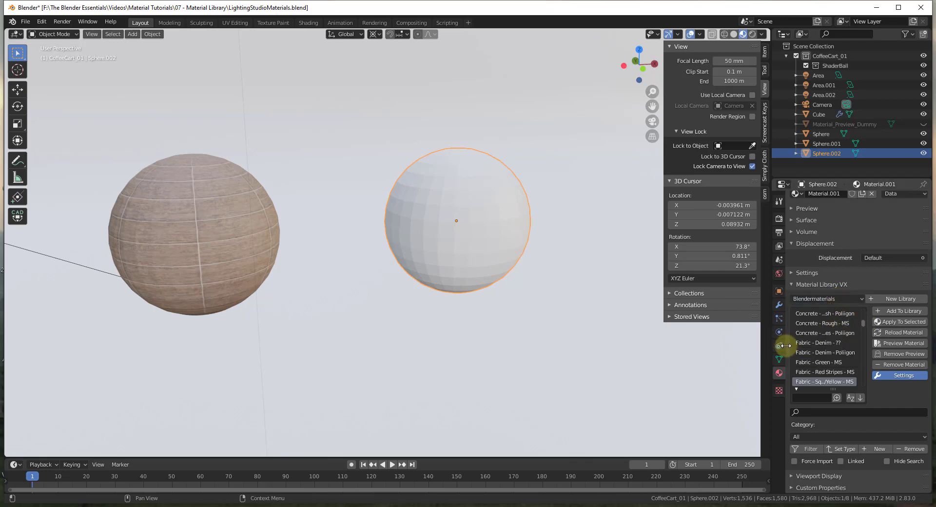
Widen the properties area and apply "Brick - Rough - Red - Poliigon" from the library to the selected sphere
left_click_drag(788, 343, 644, 348)
scroll(721, 349, "up", 7)
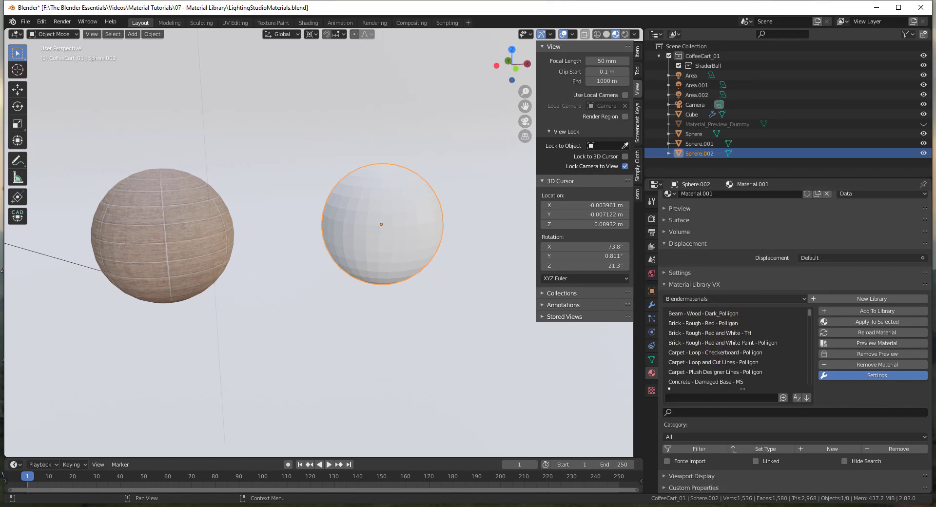
left_click(704, 323)
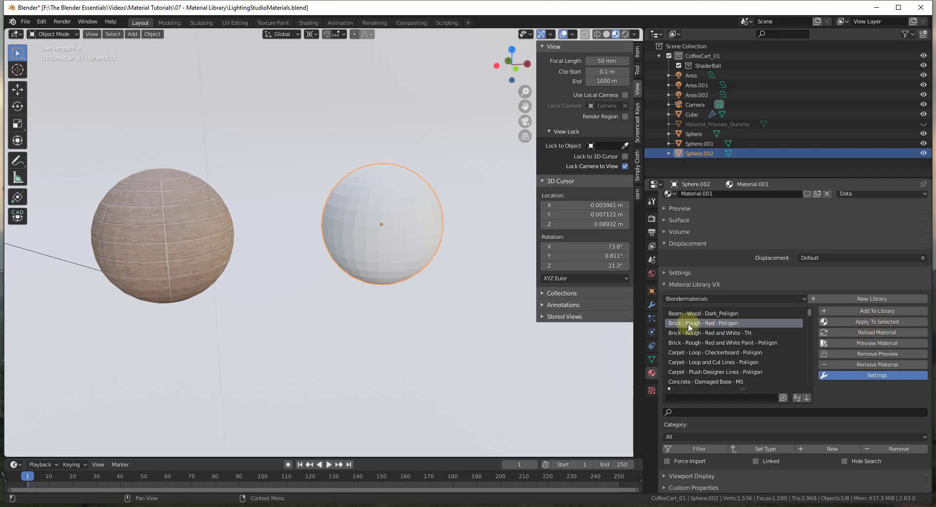
left_click(879, 322)
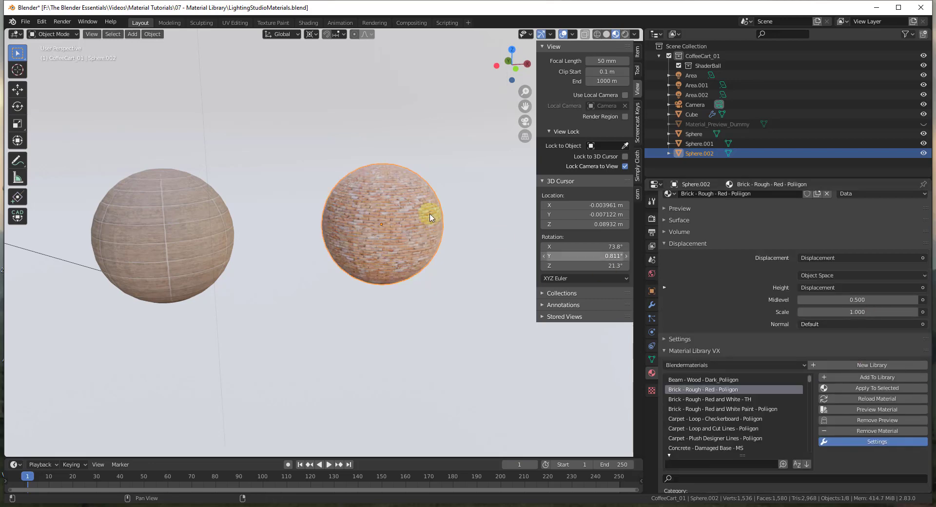
Duplicate the brick sphere about 1 m along the X axis and apply "Carpet - Loop - Checkerboard - Poliigon" to the copy
key("KP_Decimal")
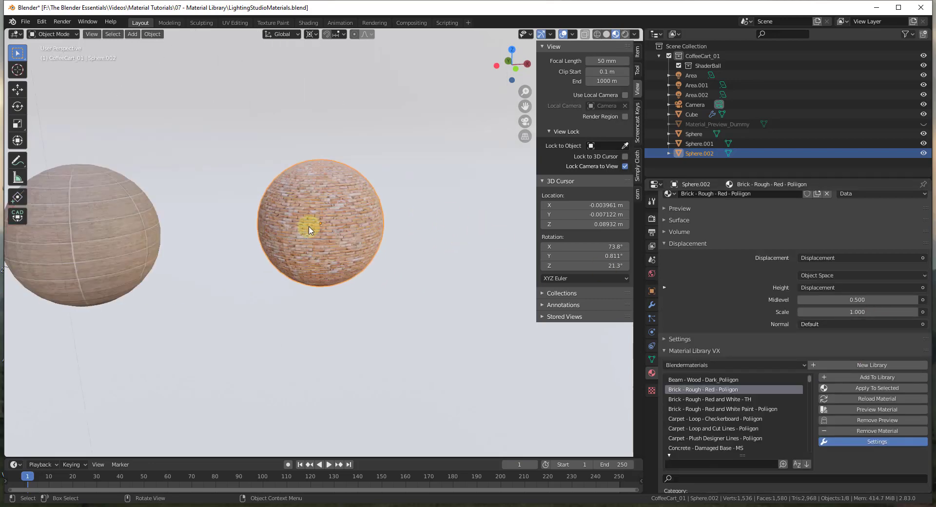
key("shift+d")
left_click(529, 207)
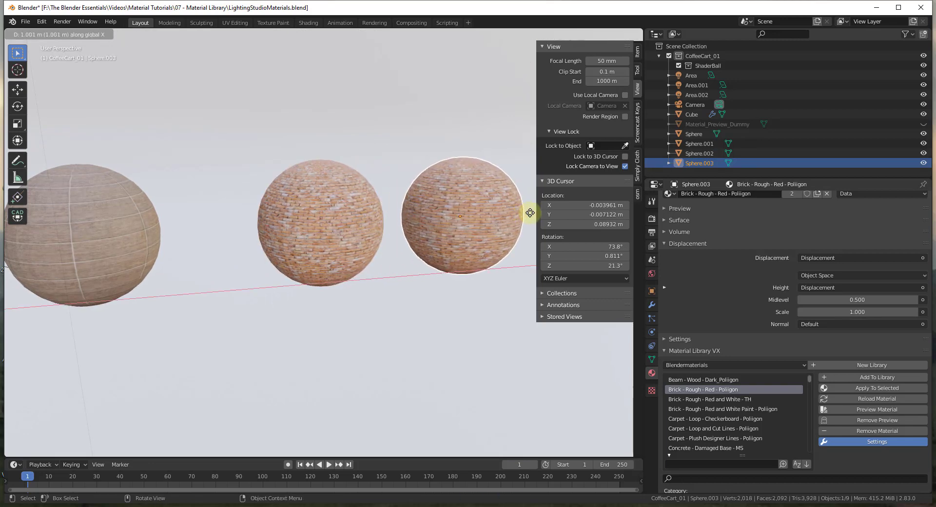
left_click(714, 421)
left_click(885, 388)
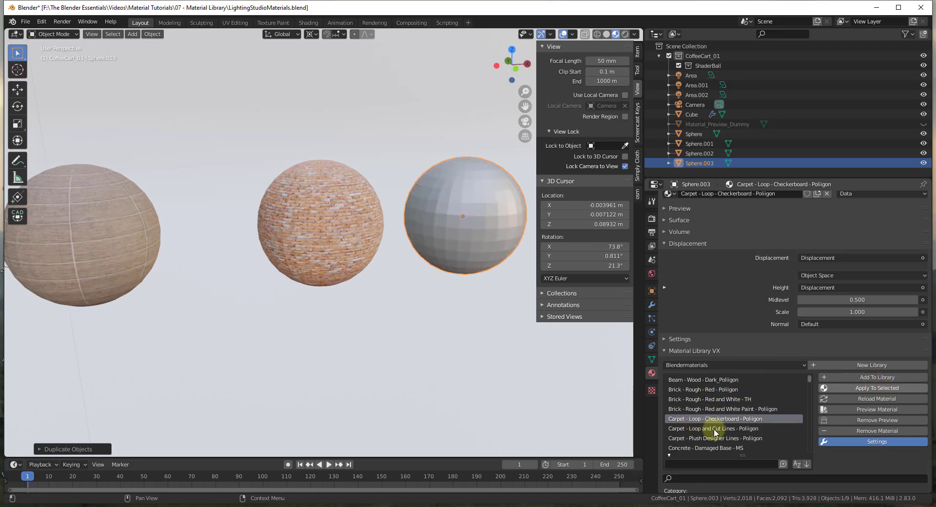
scroll(403, 200, "down", 5)
scroll(356, 209, "up", 6)
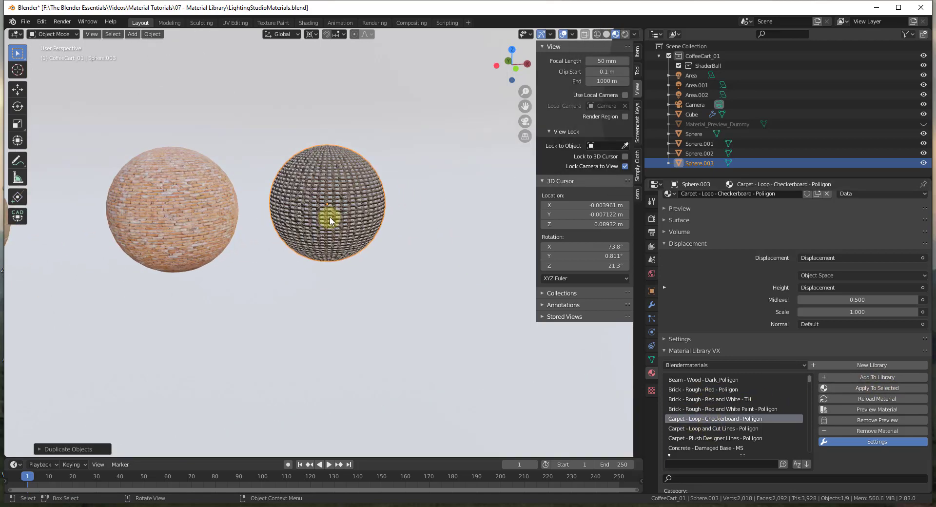
Duplicate the checkerboard carpet sphere along the X axis and apply "Fabric - Denim - Poliigon" to the copy
key("shift+d")
key("x")
left_click(570, 205)
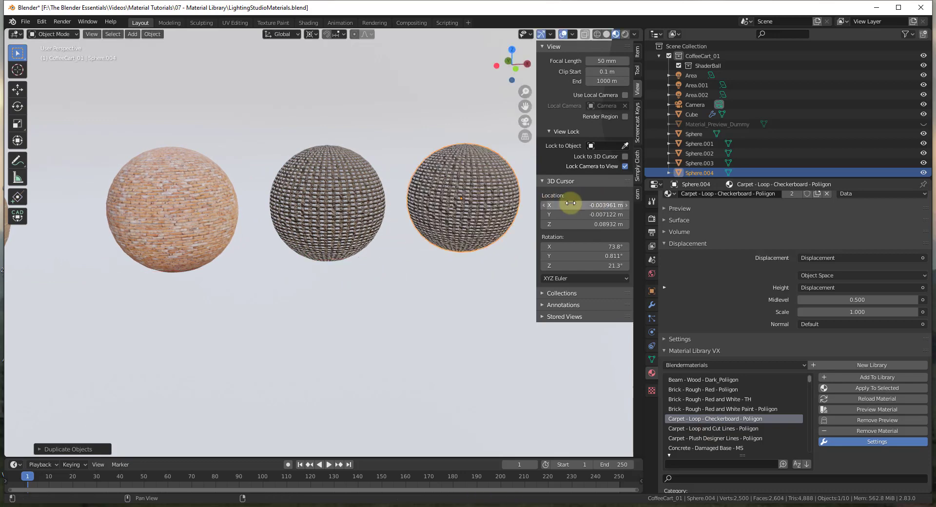
scroll(532, 197, "up", 3)
scroll(733, 418, "down", 5)
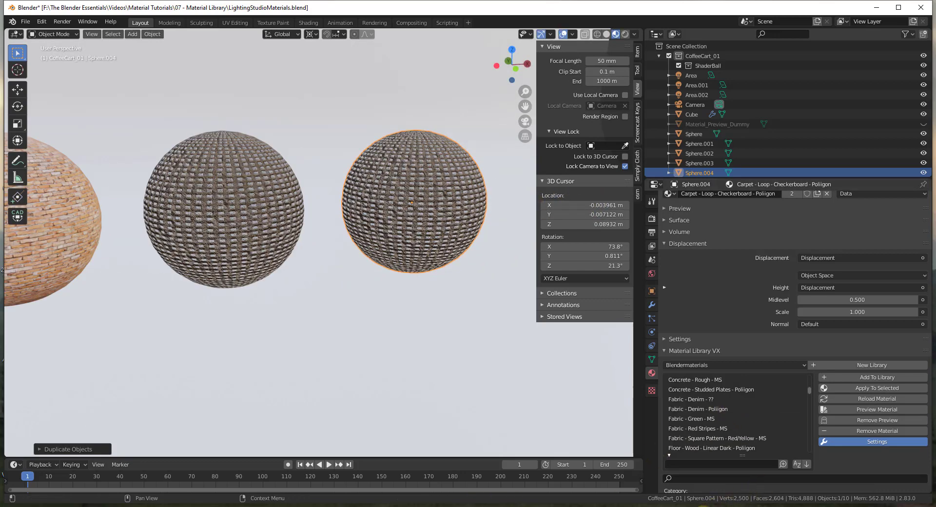
mouse_move(705, 505)
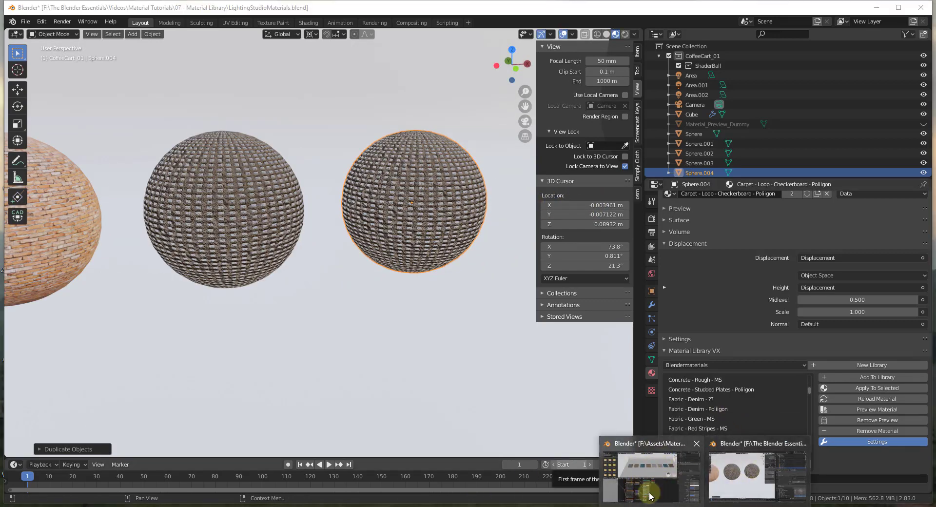
left_click(712, 409)
left_click(872, 388)
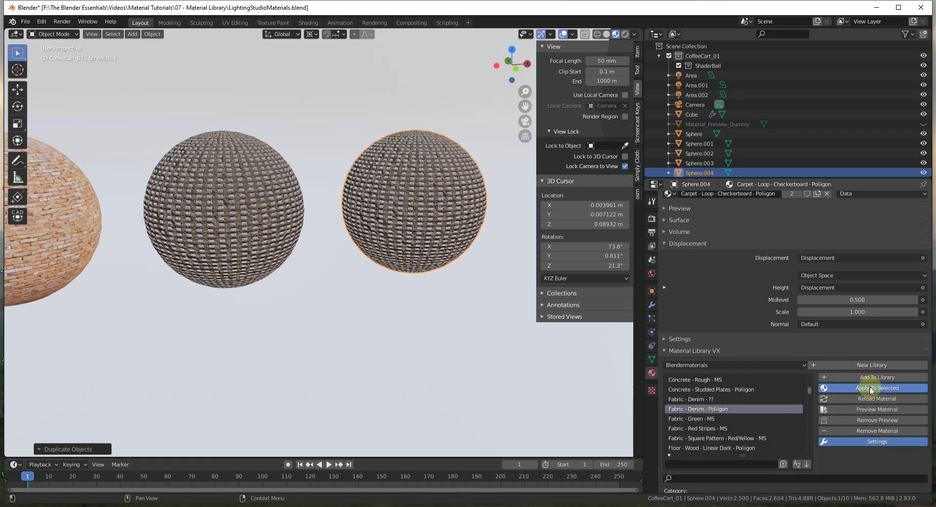
Review the Metal Materials Pack for Cycles page on Blend Swap in the browser, and return to the Blender scene
scroll(450, 174, "up", 3)
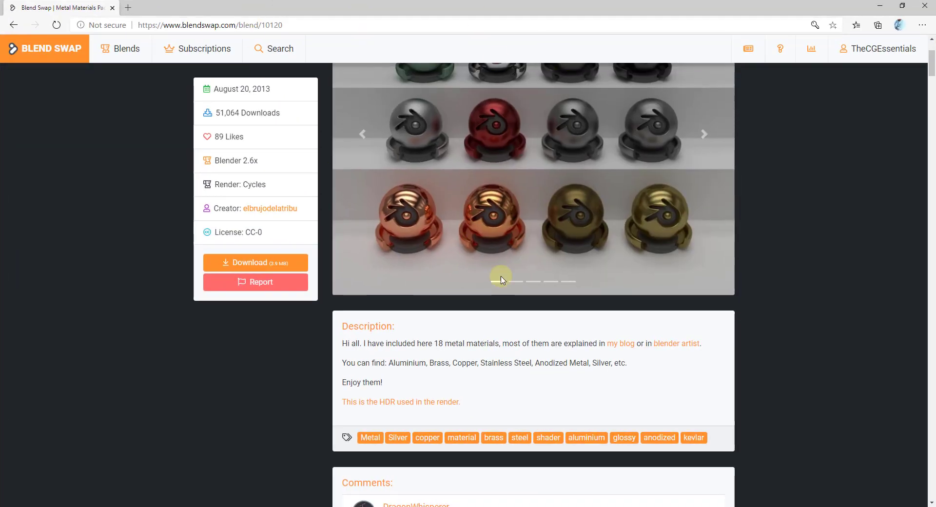
scroll(550, 194, "up", 3)
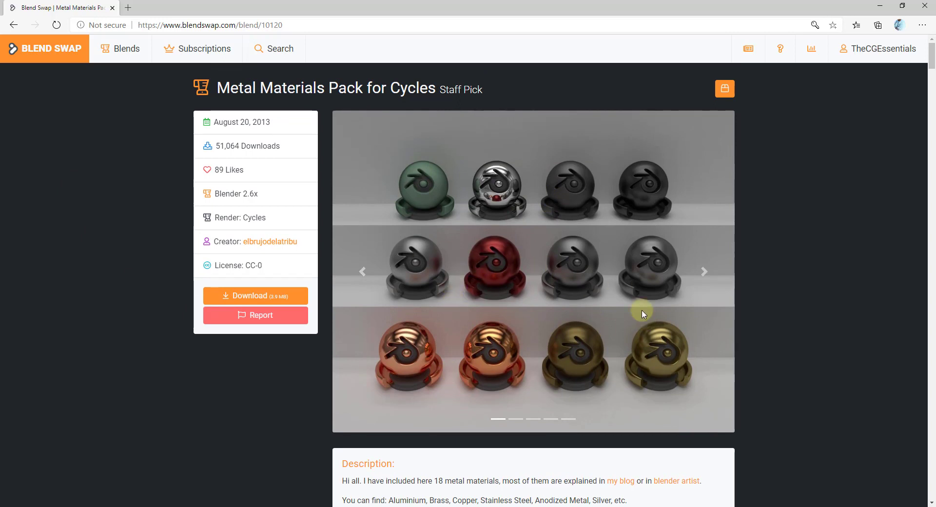
double_click(417, 11)
left_click(779, 244)
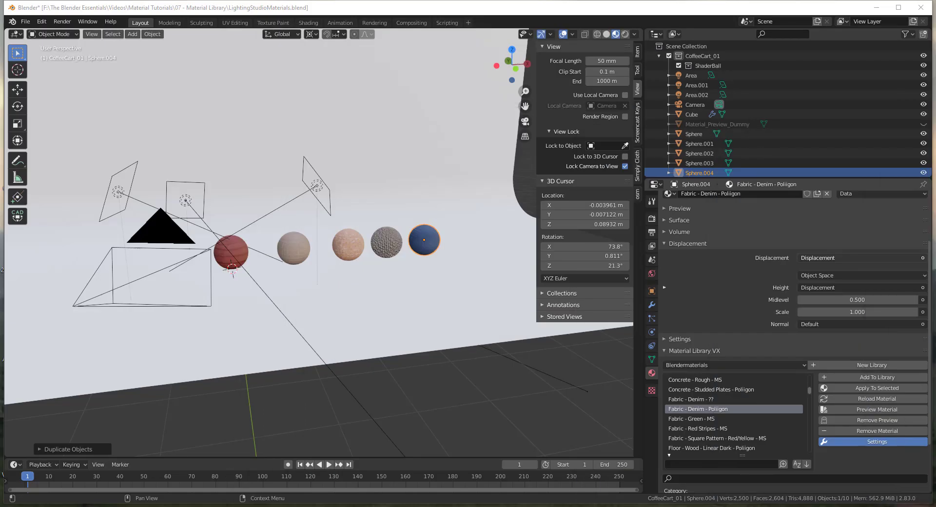
Switch the material library to Metalmaterialspack and duplicate the denim sphere along the X axis
left_click(692, 364)
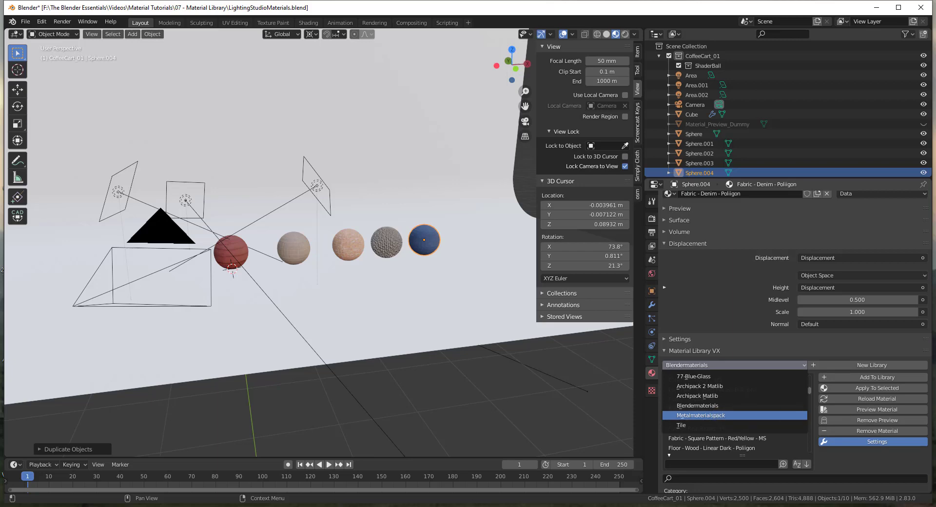
key("Return")
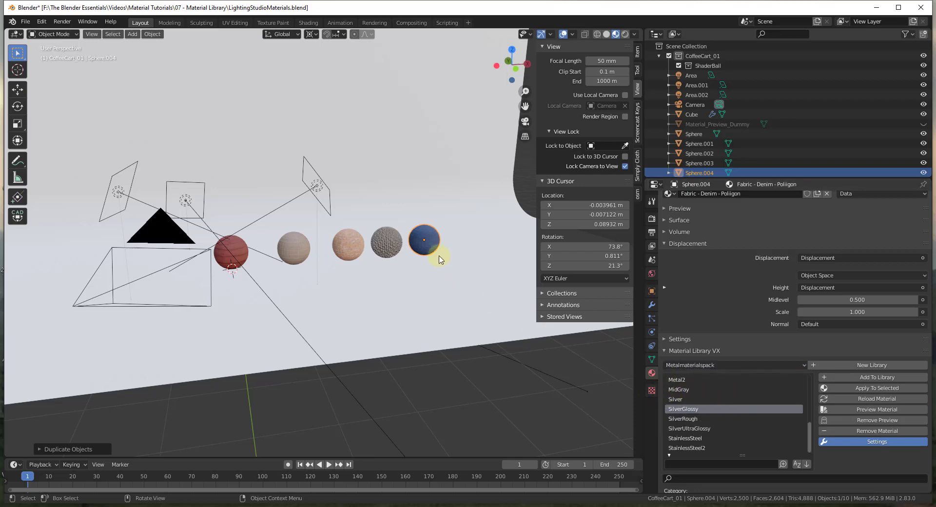
scroll(502, 248, "up", 4)
scroll(445, 247, "down", 4)
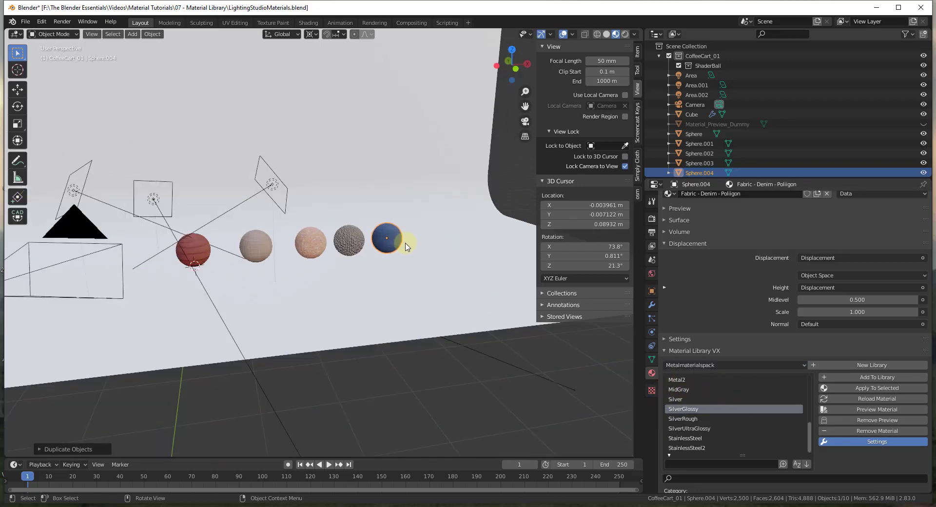
scroll(403, 242, "up", 2)
scroll(390, 237, "up", 2)
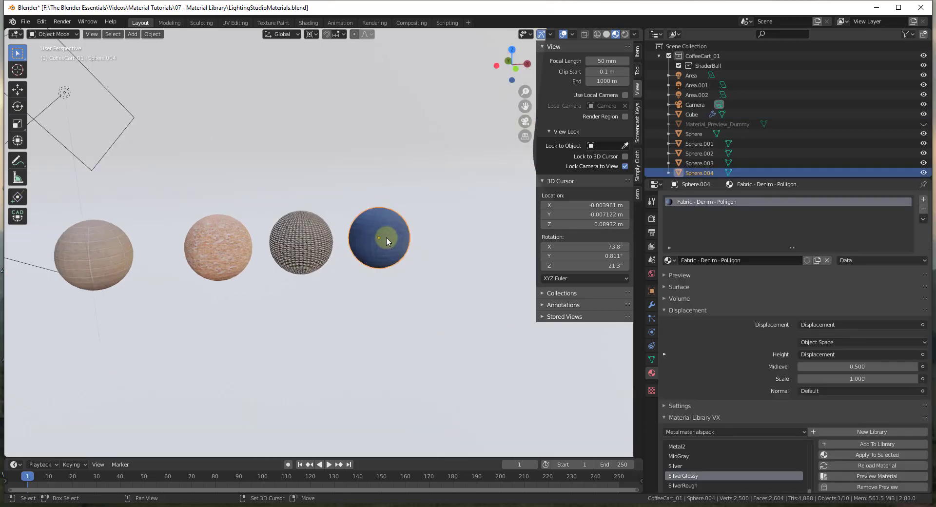
key("shift+d")
key("x")
left_click(517, 231)
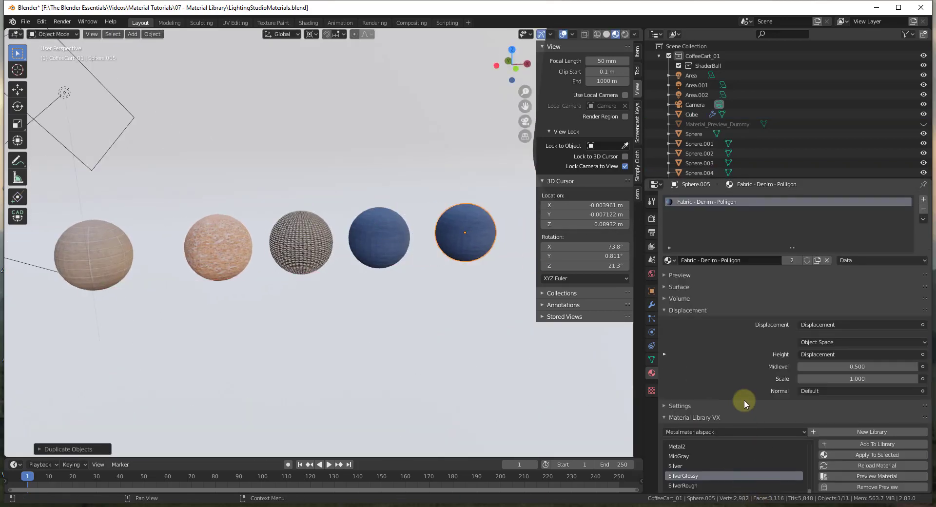
Apply "SilverGlossy" from the Metalmaterialspack library to the new sphere copy
scroll(744, 400, "down", 3)
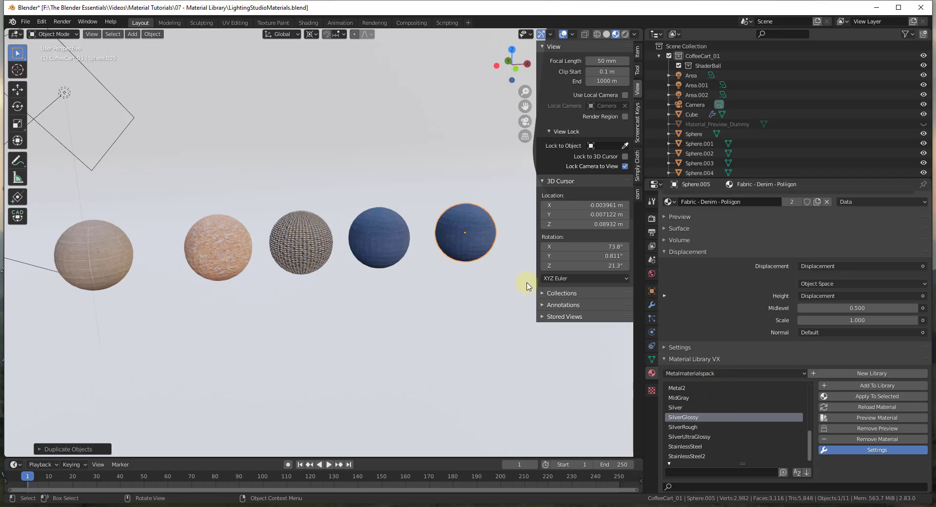
scroll(527, 286, "up", 3)
left_click(880, 397)
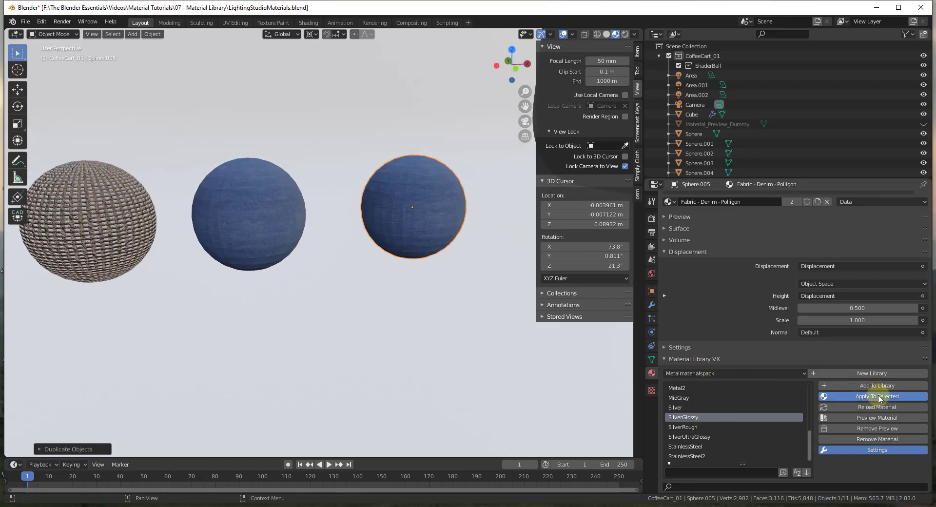
scroll(427, 188, "up", 3)
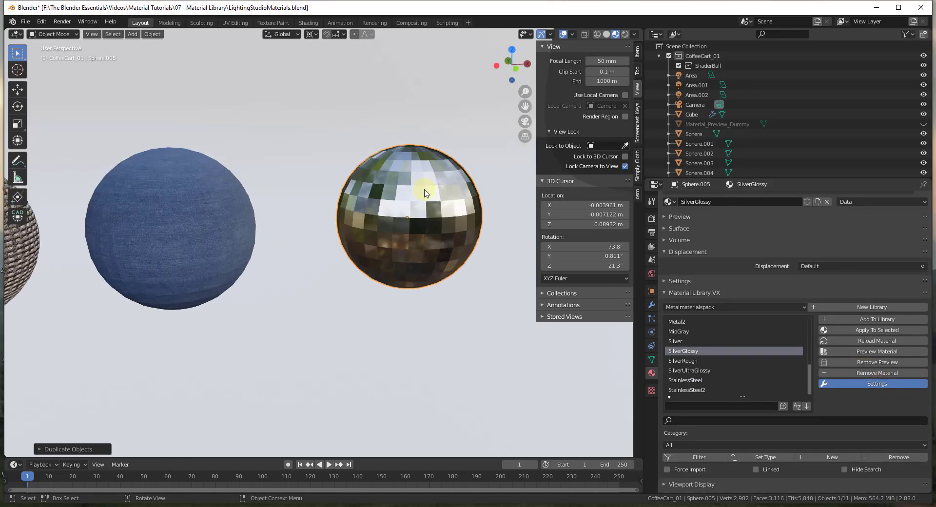
Add a Subdivision Surface modifier to the metal sphere and set its viewport subdivisions to 3
left_click(651, 305)
left_click(691, 199)
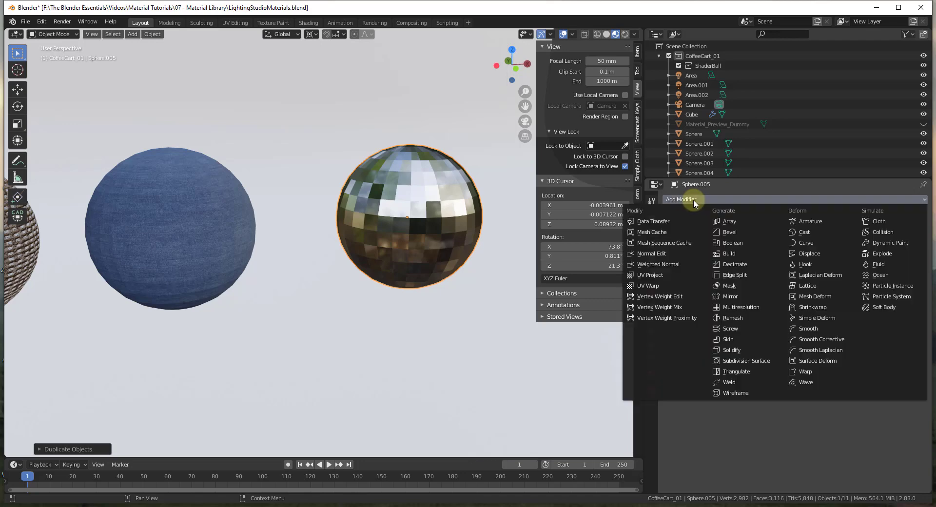
left_click(747, 360)
left_click(788, 273)
left_click(787, 273)
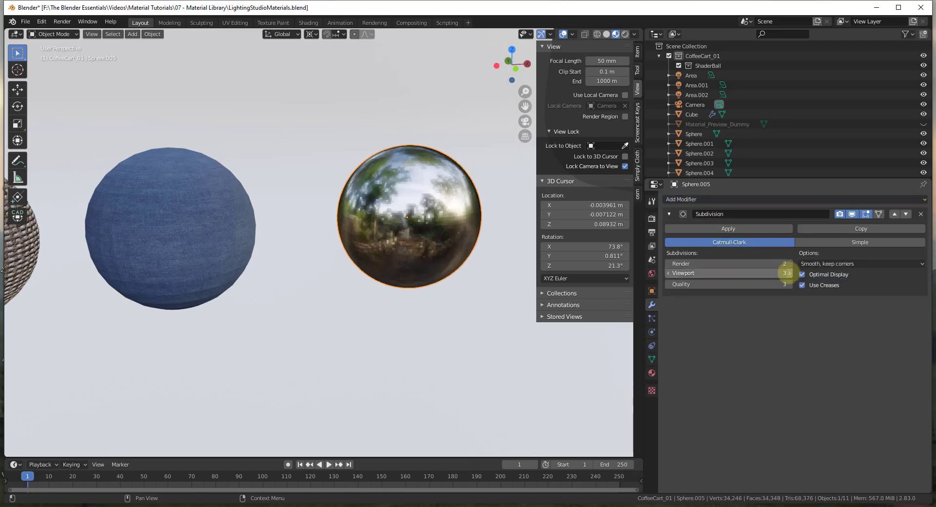
Return to the sphere's material settings and apply "SilverUltraGlossy" from the library to it
left_click(652, 374)
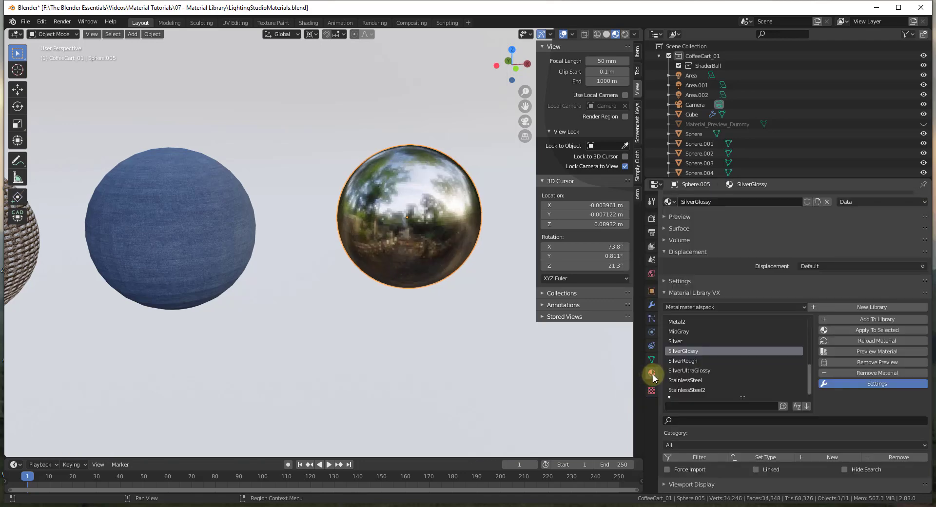
left_click(687, 371)
left_click(864, 331)
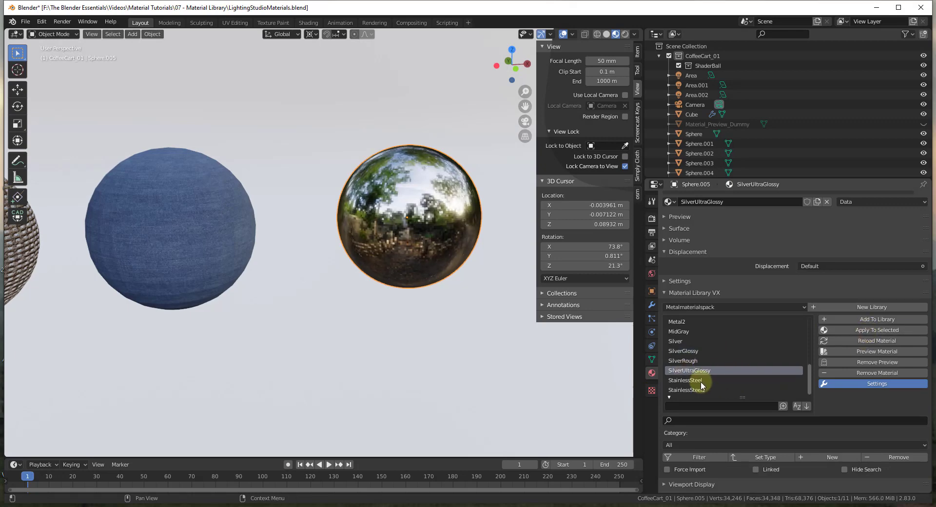
Apply "StainlessSteel" from the Metalmaterialspack library to the smoothed metal sphere
scroll(486, 242, "up", 3)
left_click(685, 380)
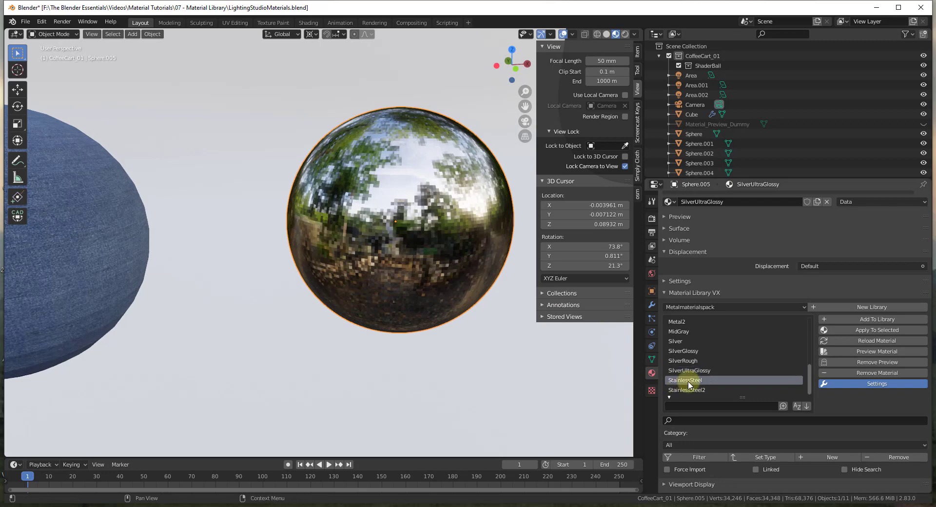
left_click(873, 330)
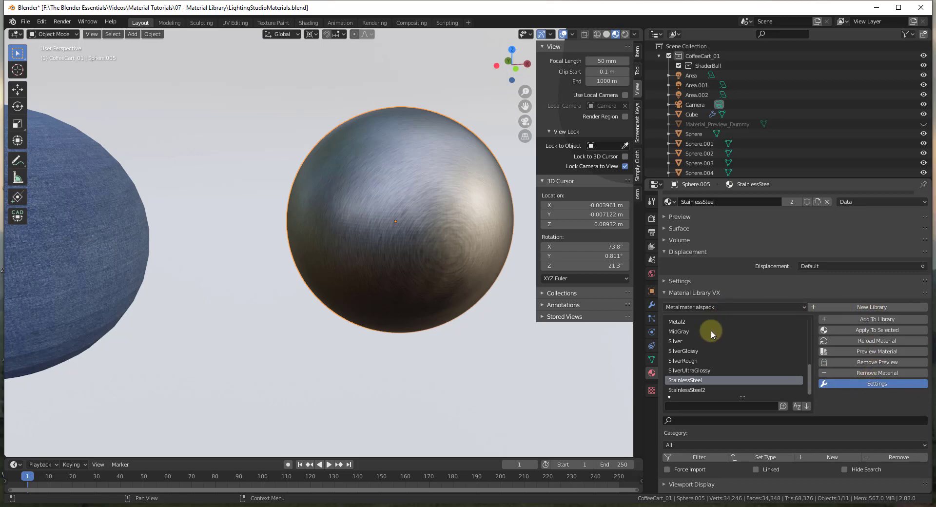
scroll(371, 222, "down", 4)
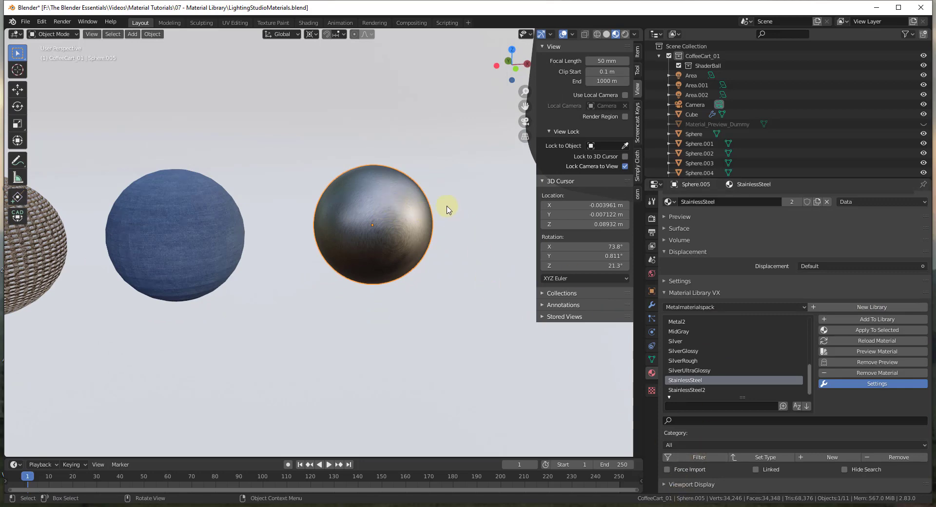
middle_click_drag(420, 220, 264, 179)
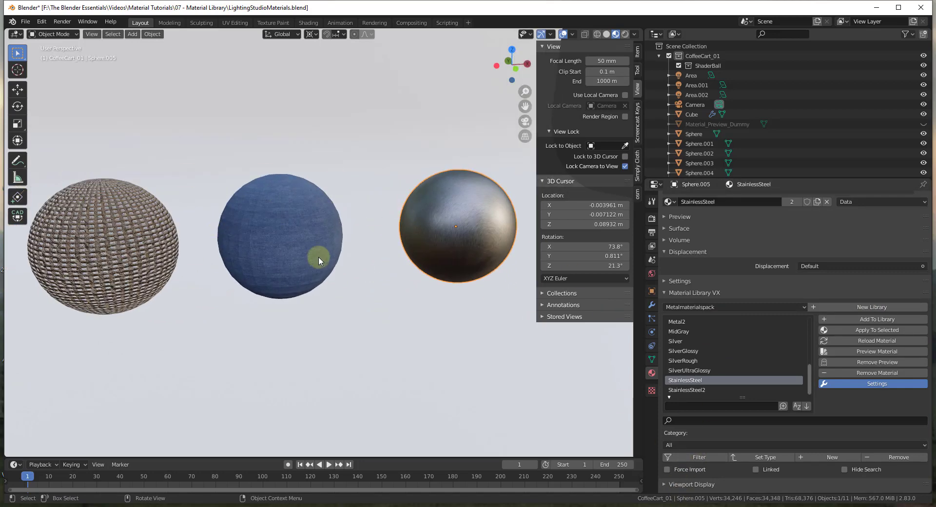
left_click(731, 308)
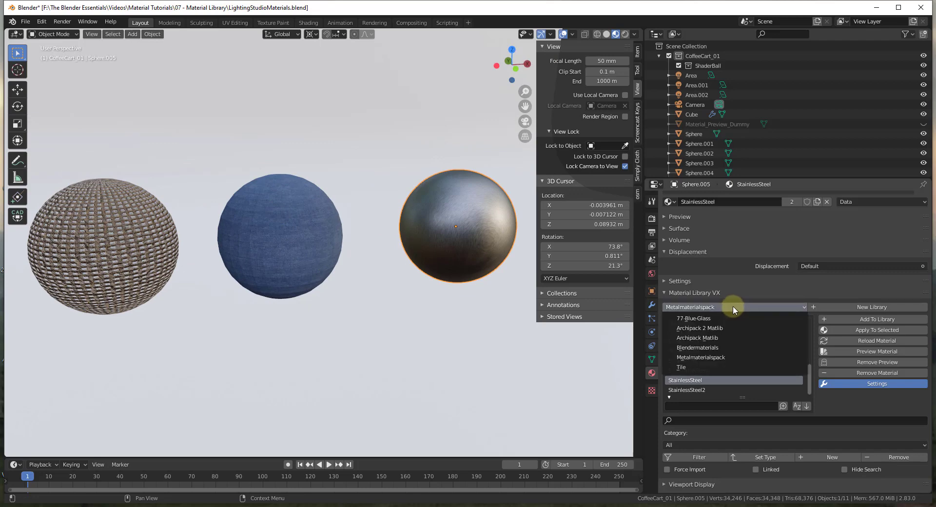
left_click(733, 306)
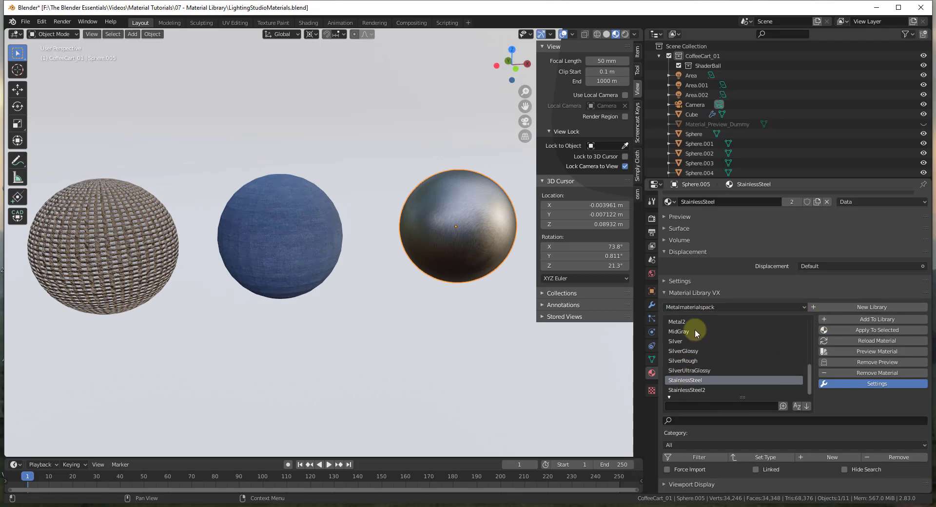